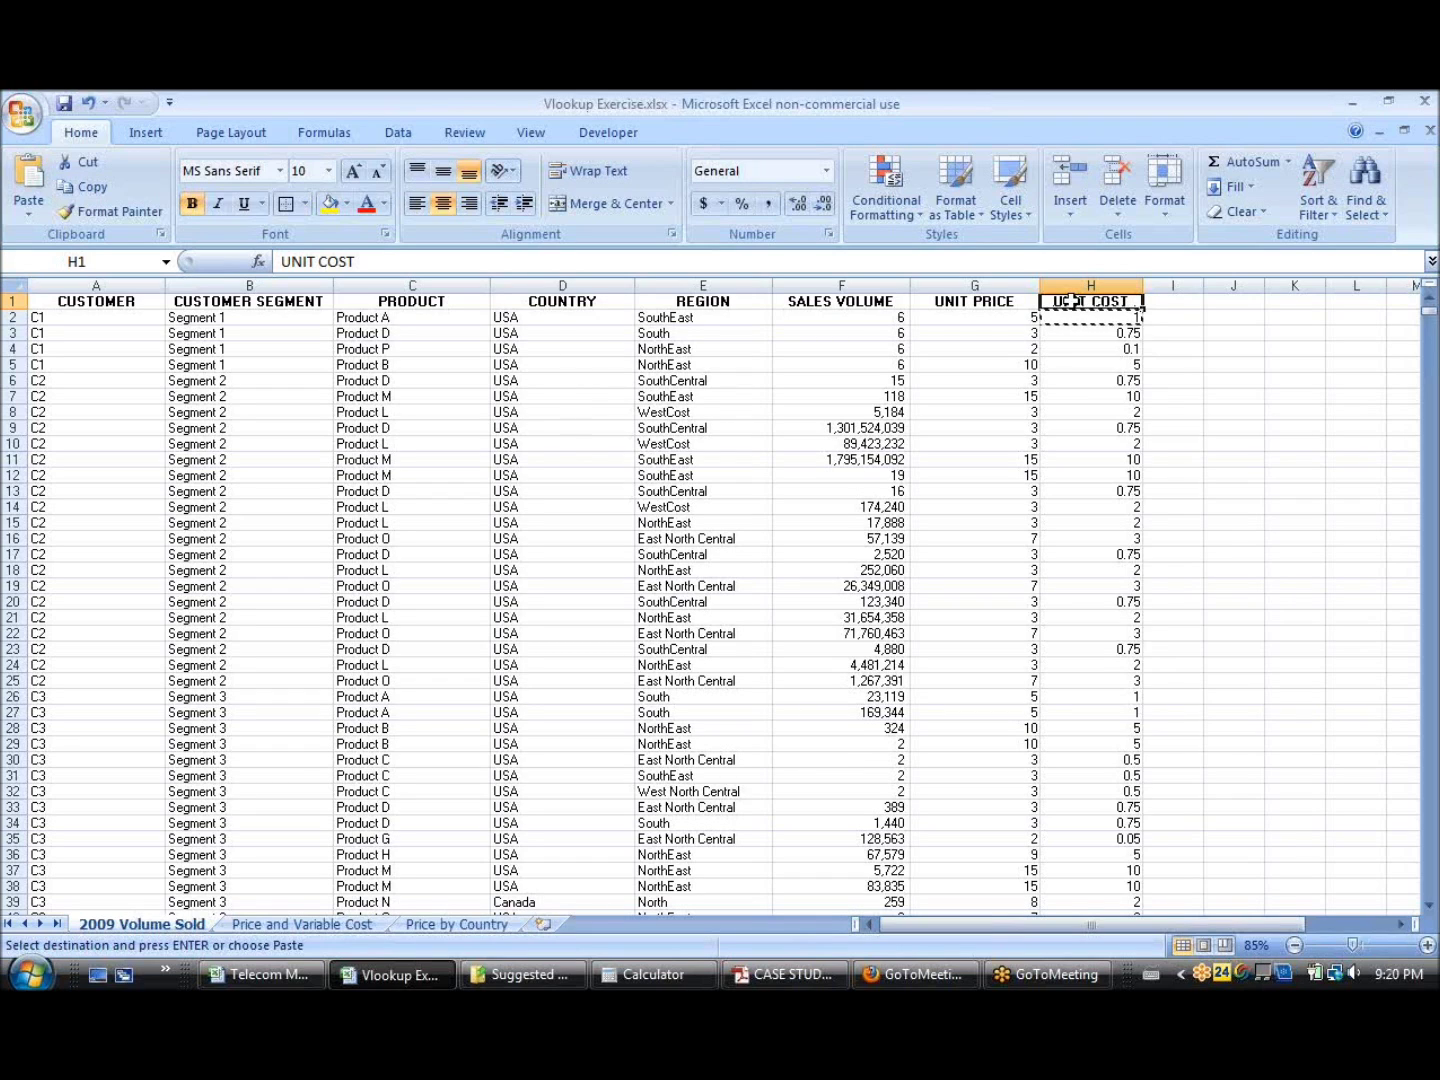
Step: Look over the Price by Country headers, products and prices, then select J2 on 2009 Volume Sold
{"action": "left_click", "coordinate": [476, 932]}
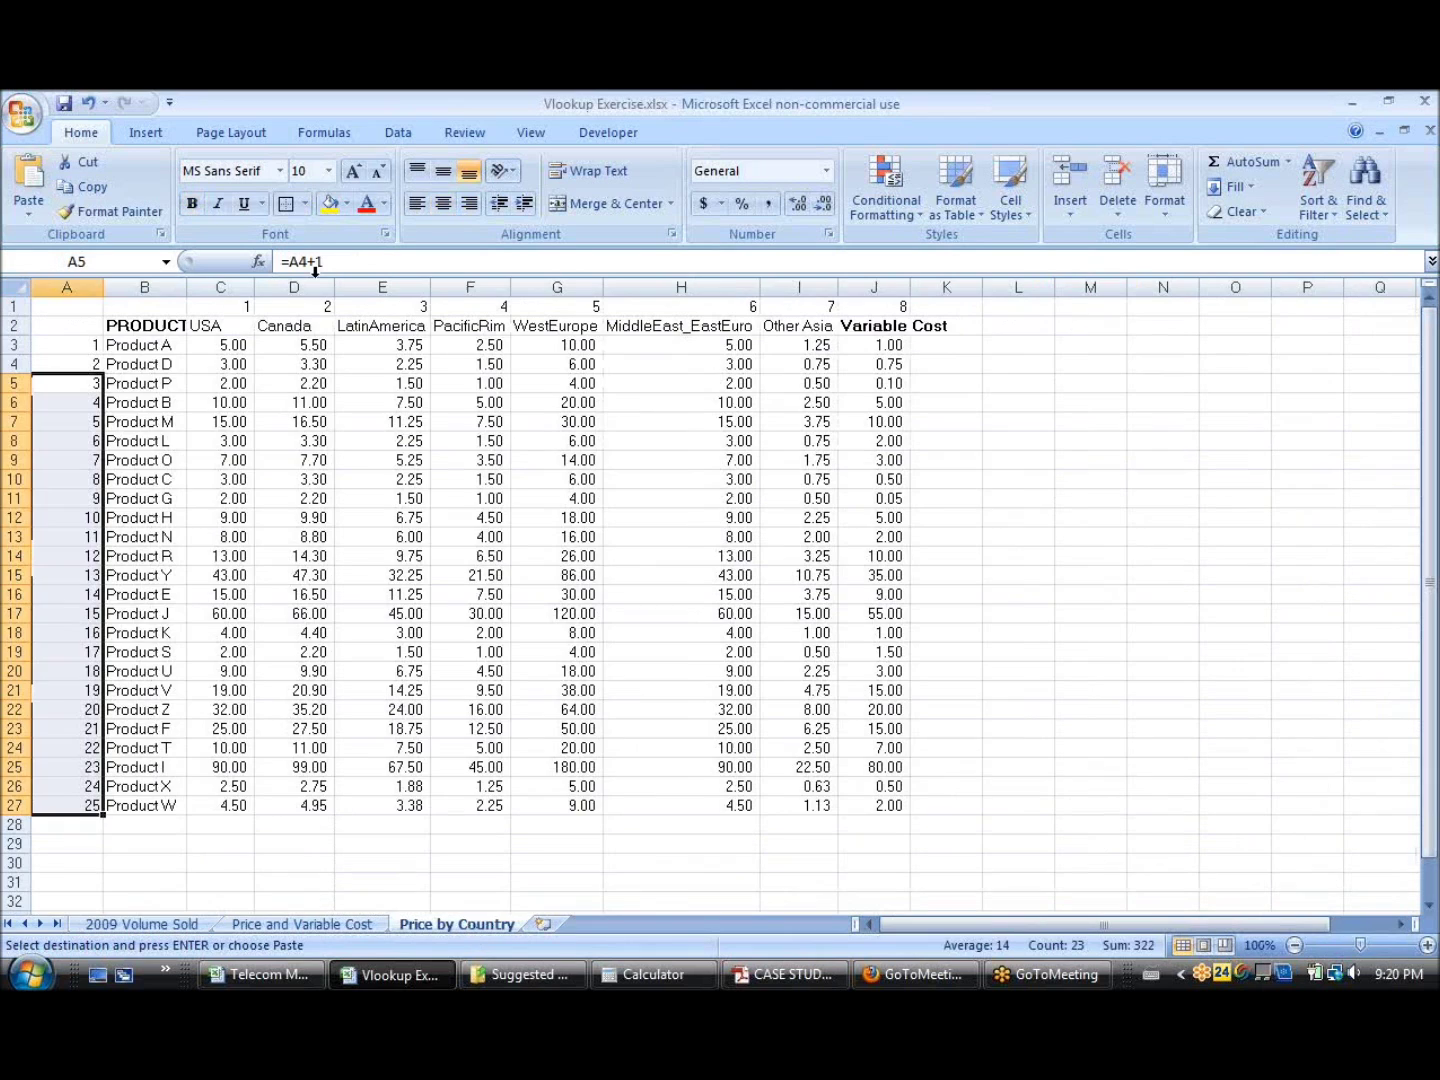
{"action": "left_click_drag", "start_coordinate": [145, 325], "coordinate": [874, 325]}
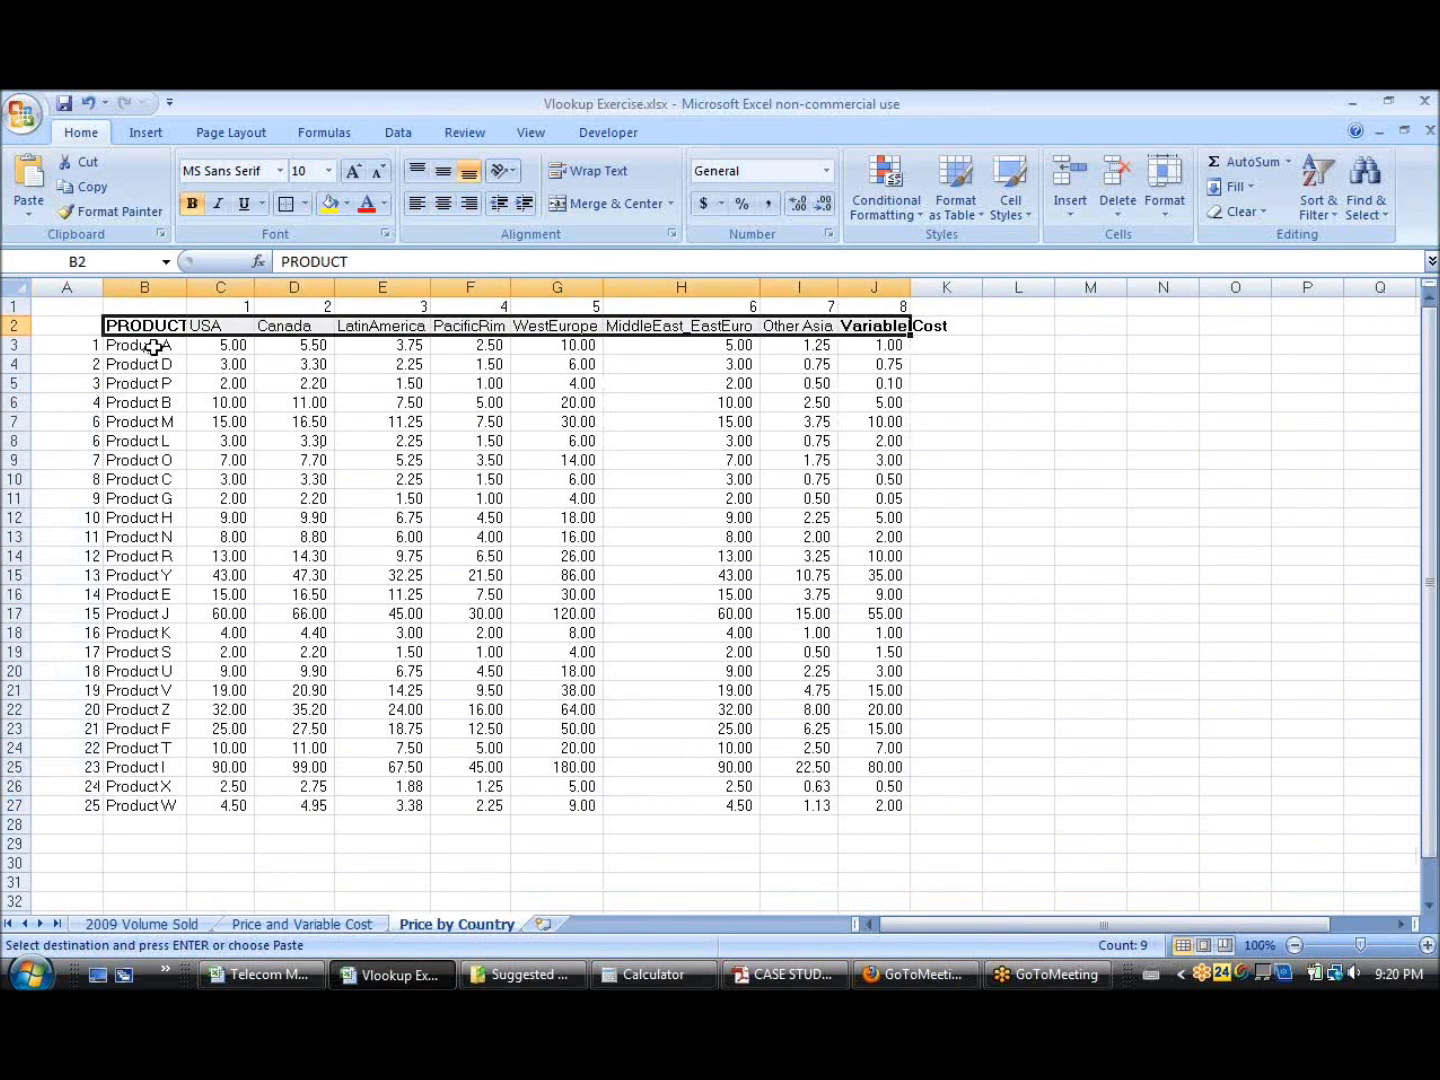
{"action": "left_click_drag", "start_coordinate": [153, 347], "coordinate": [145, 805]}
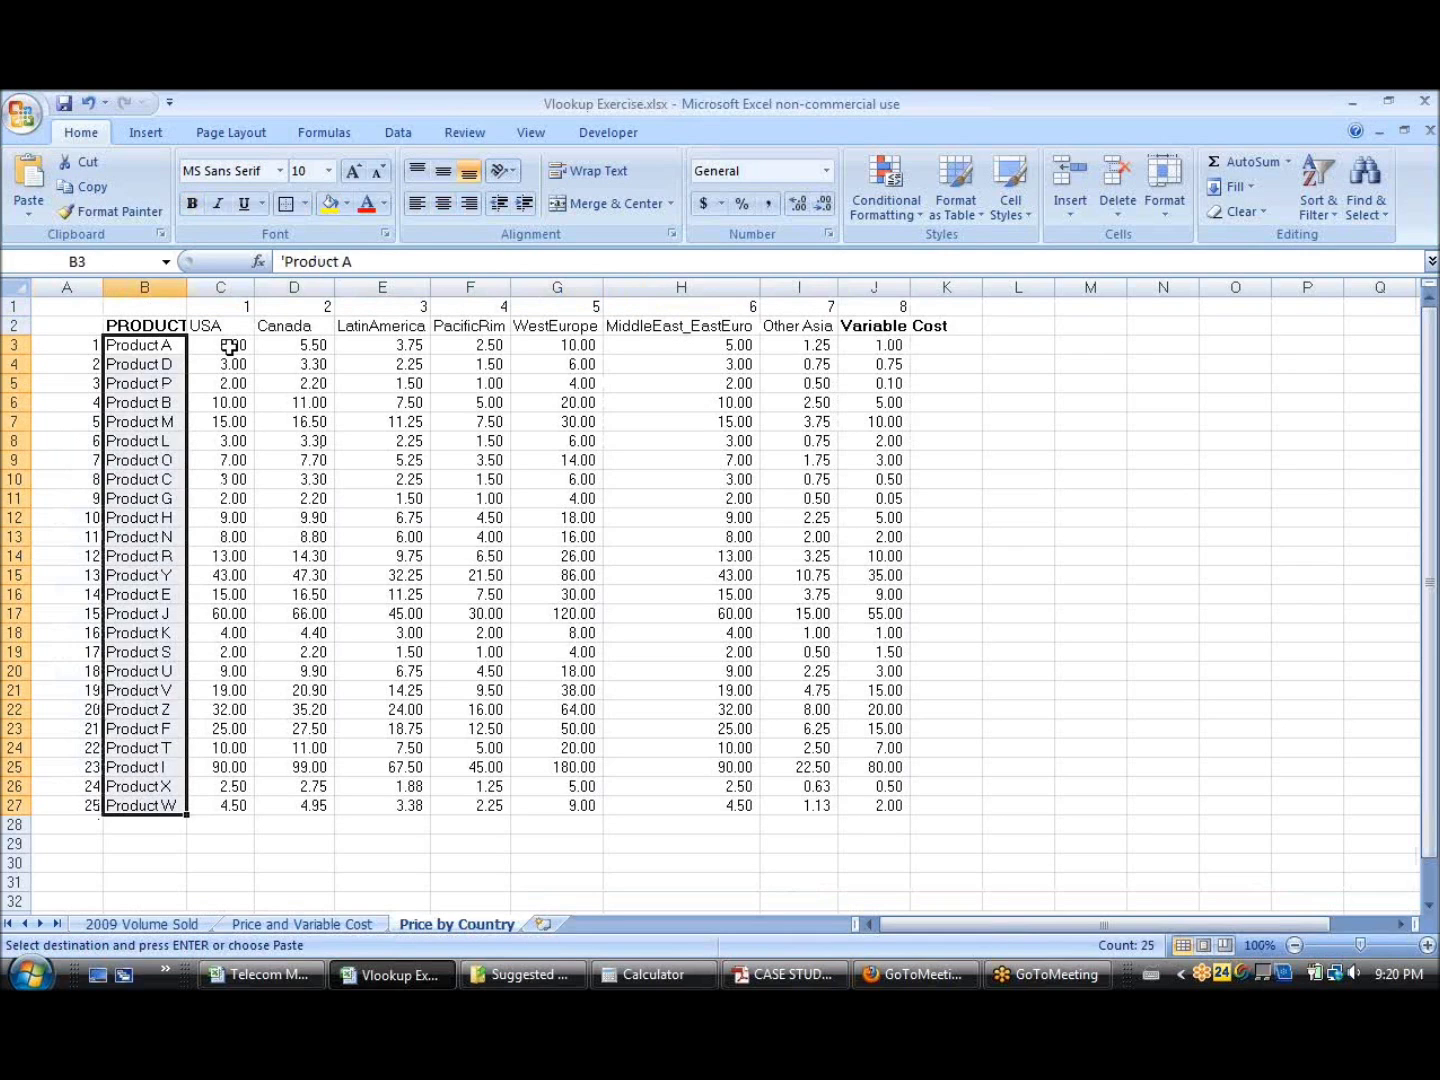
{"action": "left_click_drag", "start_coordinate": [229, 346], "coordinate": [511, 804]}
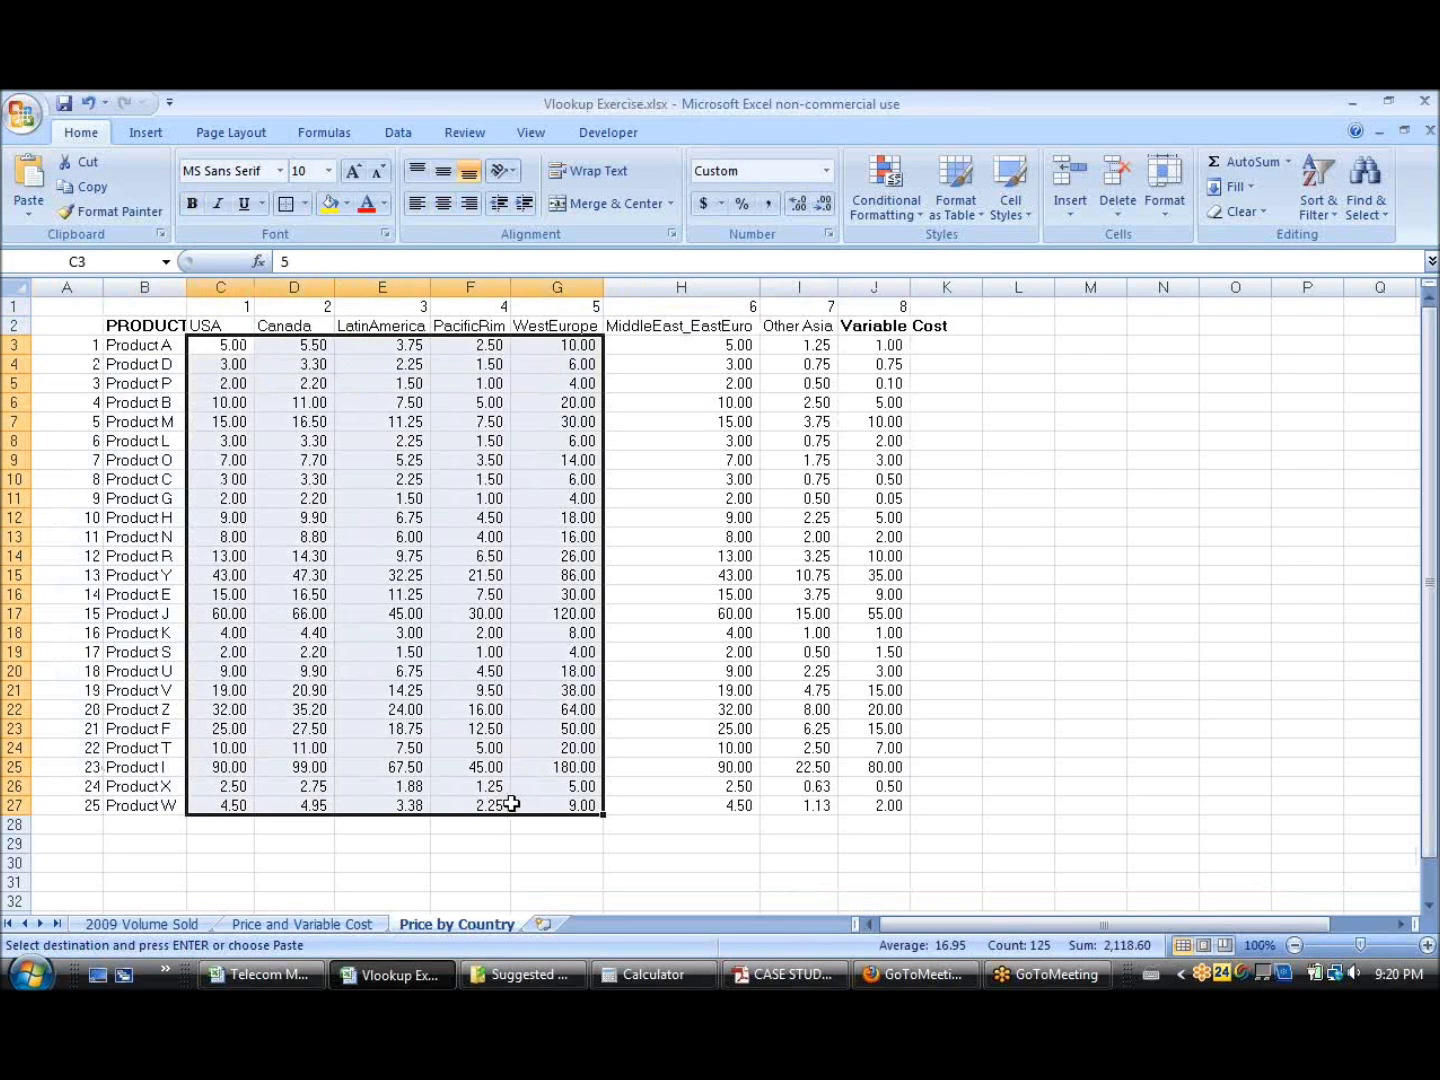
{"action": "left_click", "coordinate": [152, 928]}
{"action": "left_click", "coordinate": [1240, 317]}
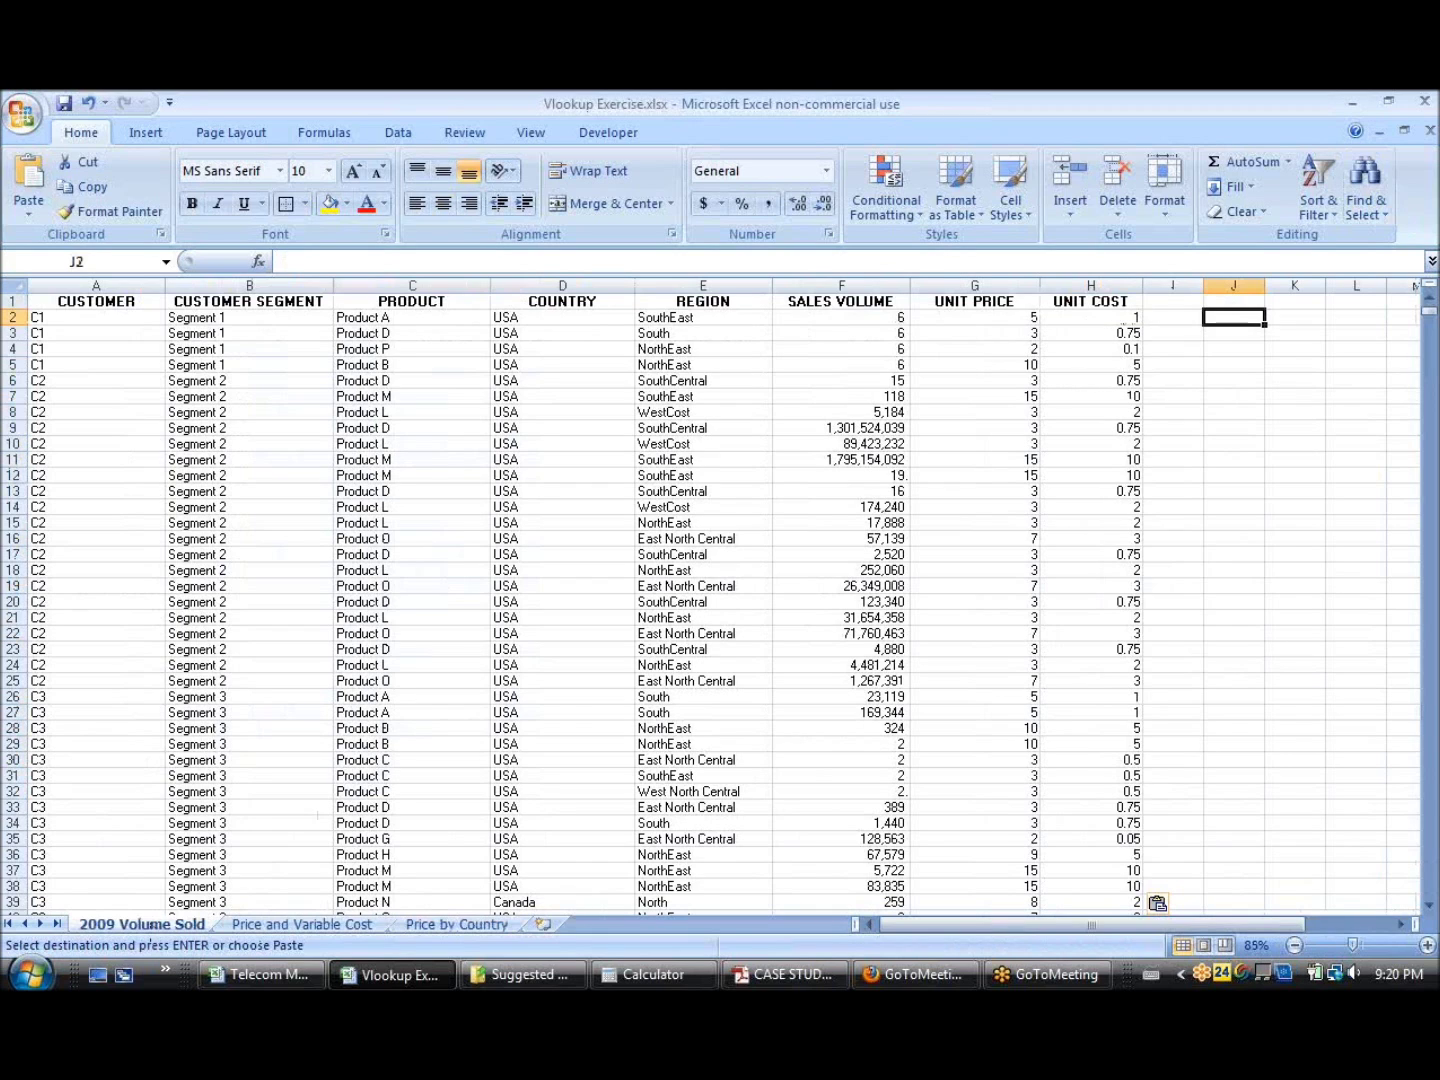
Step: Enter =IF(D2,VLOOKUP(C2 in J2, with D2's country as the test and C2's product as lookup value
{"action": "type", "text": "=I"}
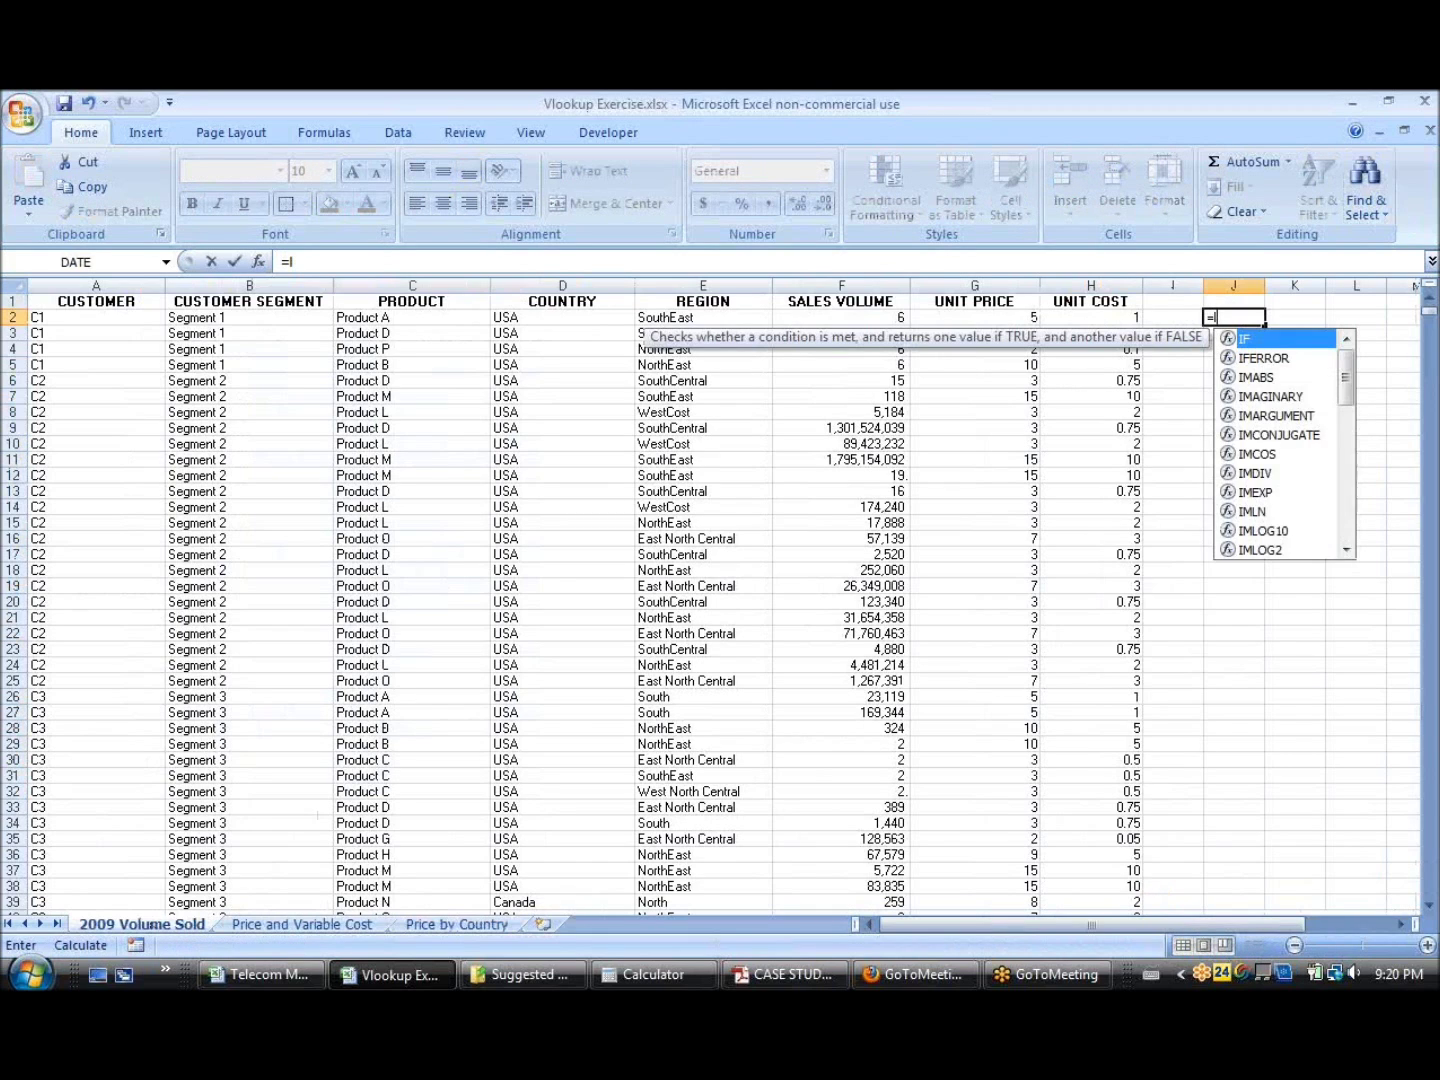
{"action": "type", "text": "F"}
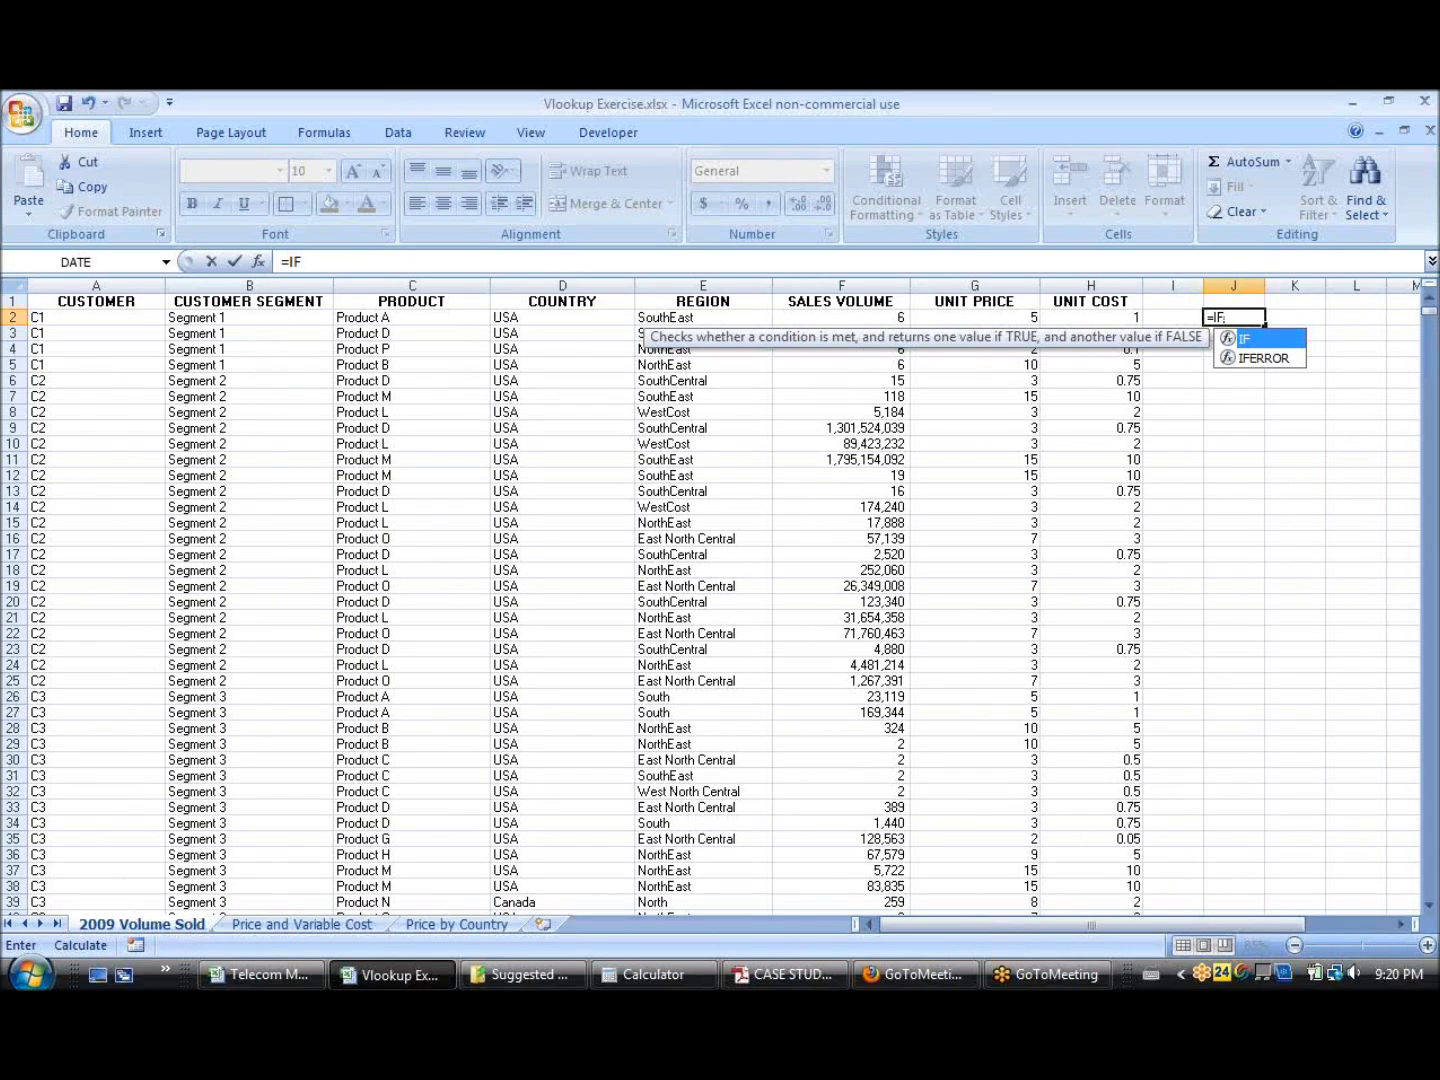
{"action": "type", "text": "("}
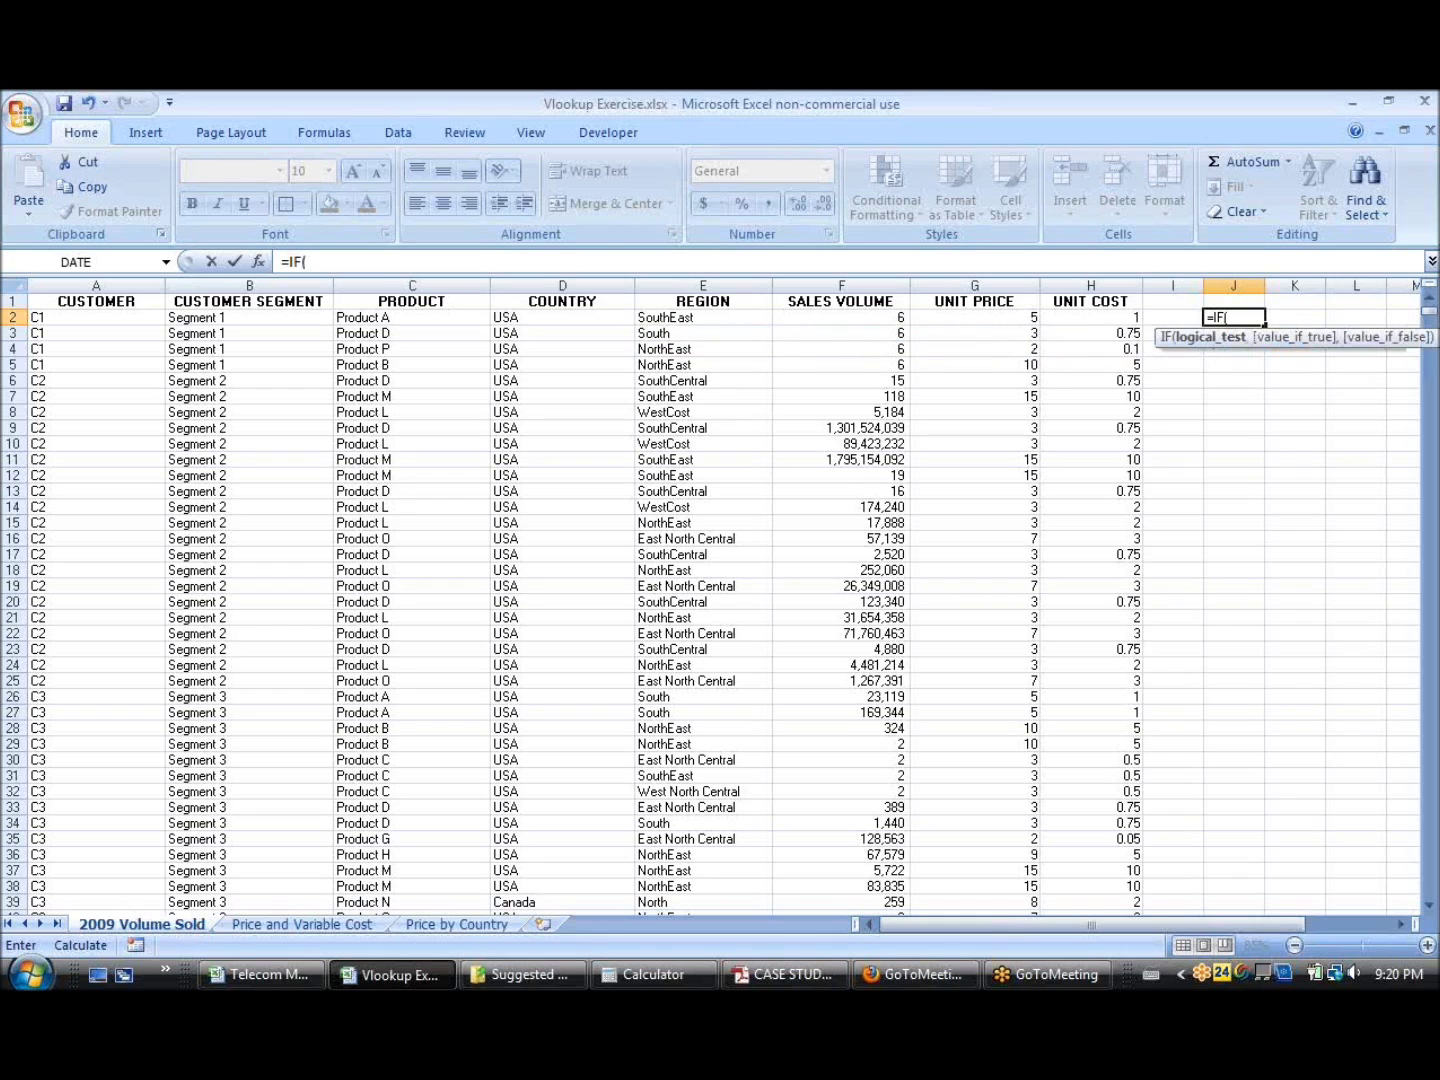
{"action": "left_click", "coordinate": [508, 317]}
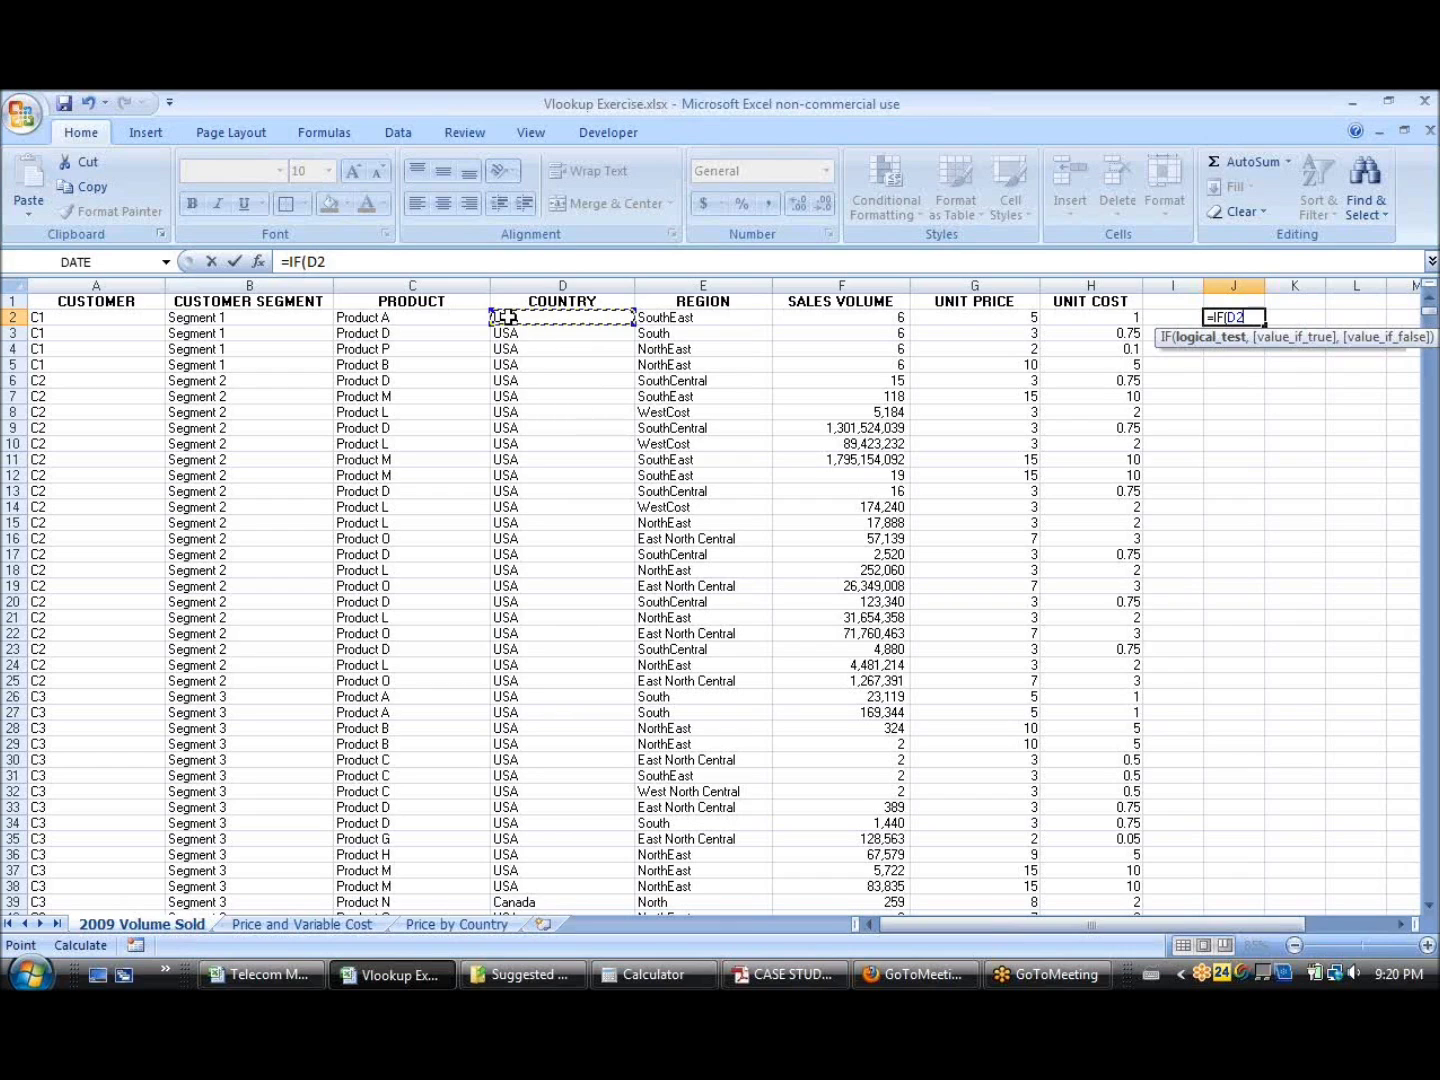
{"action": "type", "text": ","}
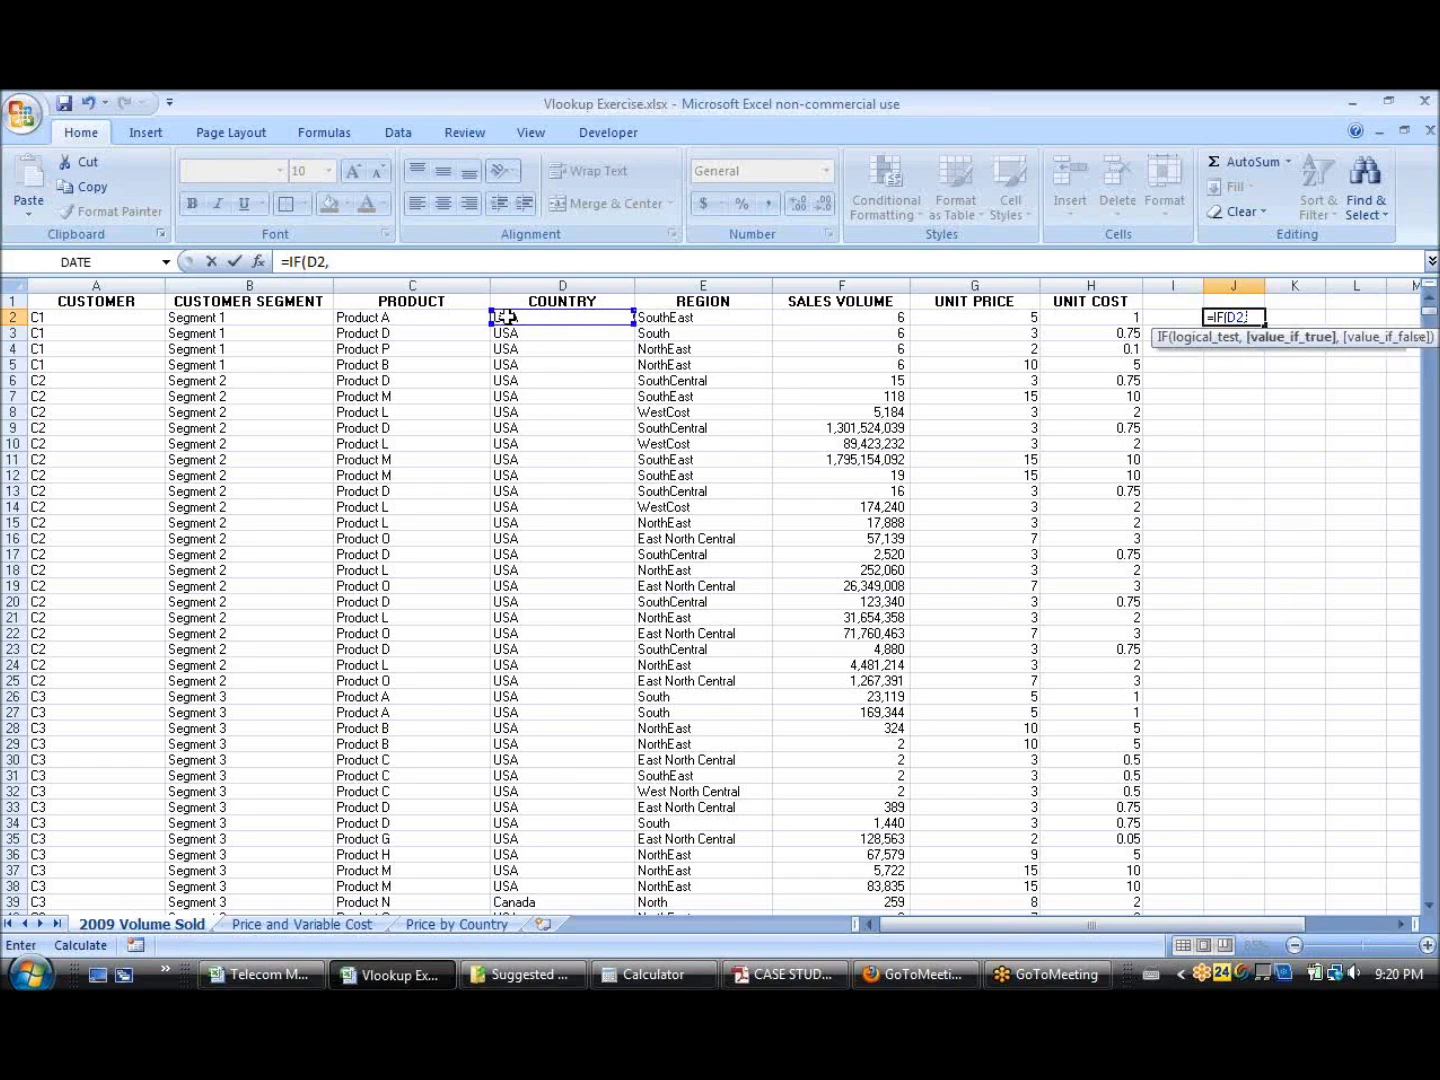
{"action": "type", "text": "VLOOKUP"}
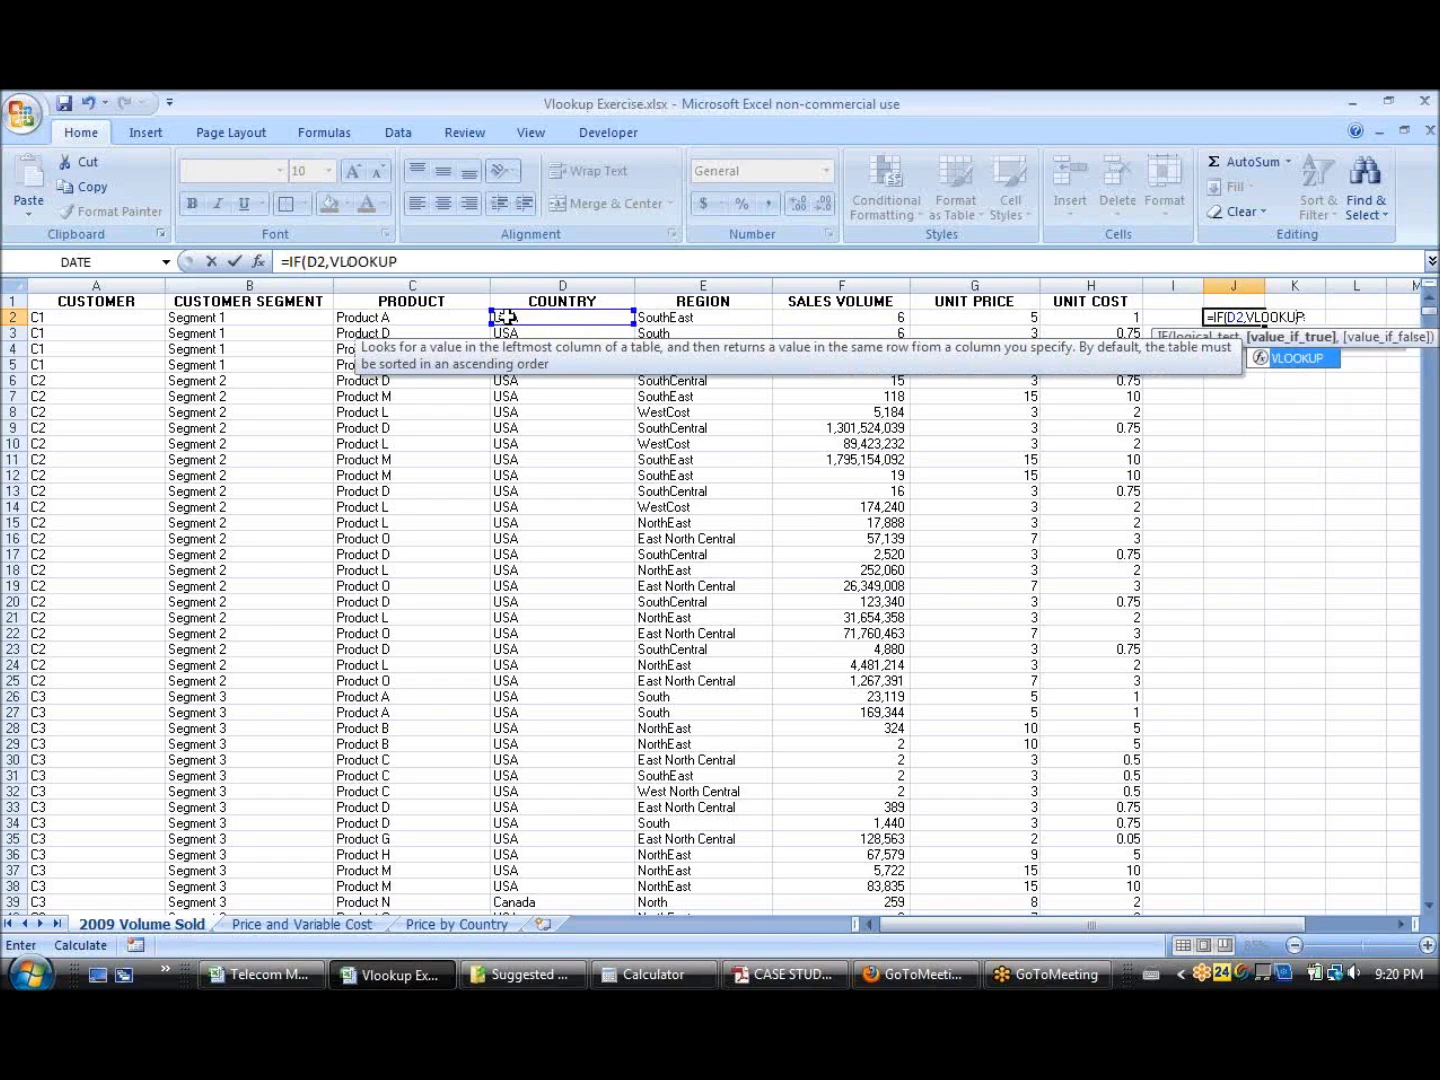
{"action": "type", "text": "("}
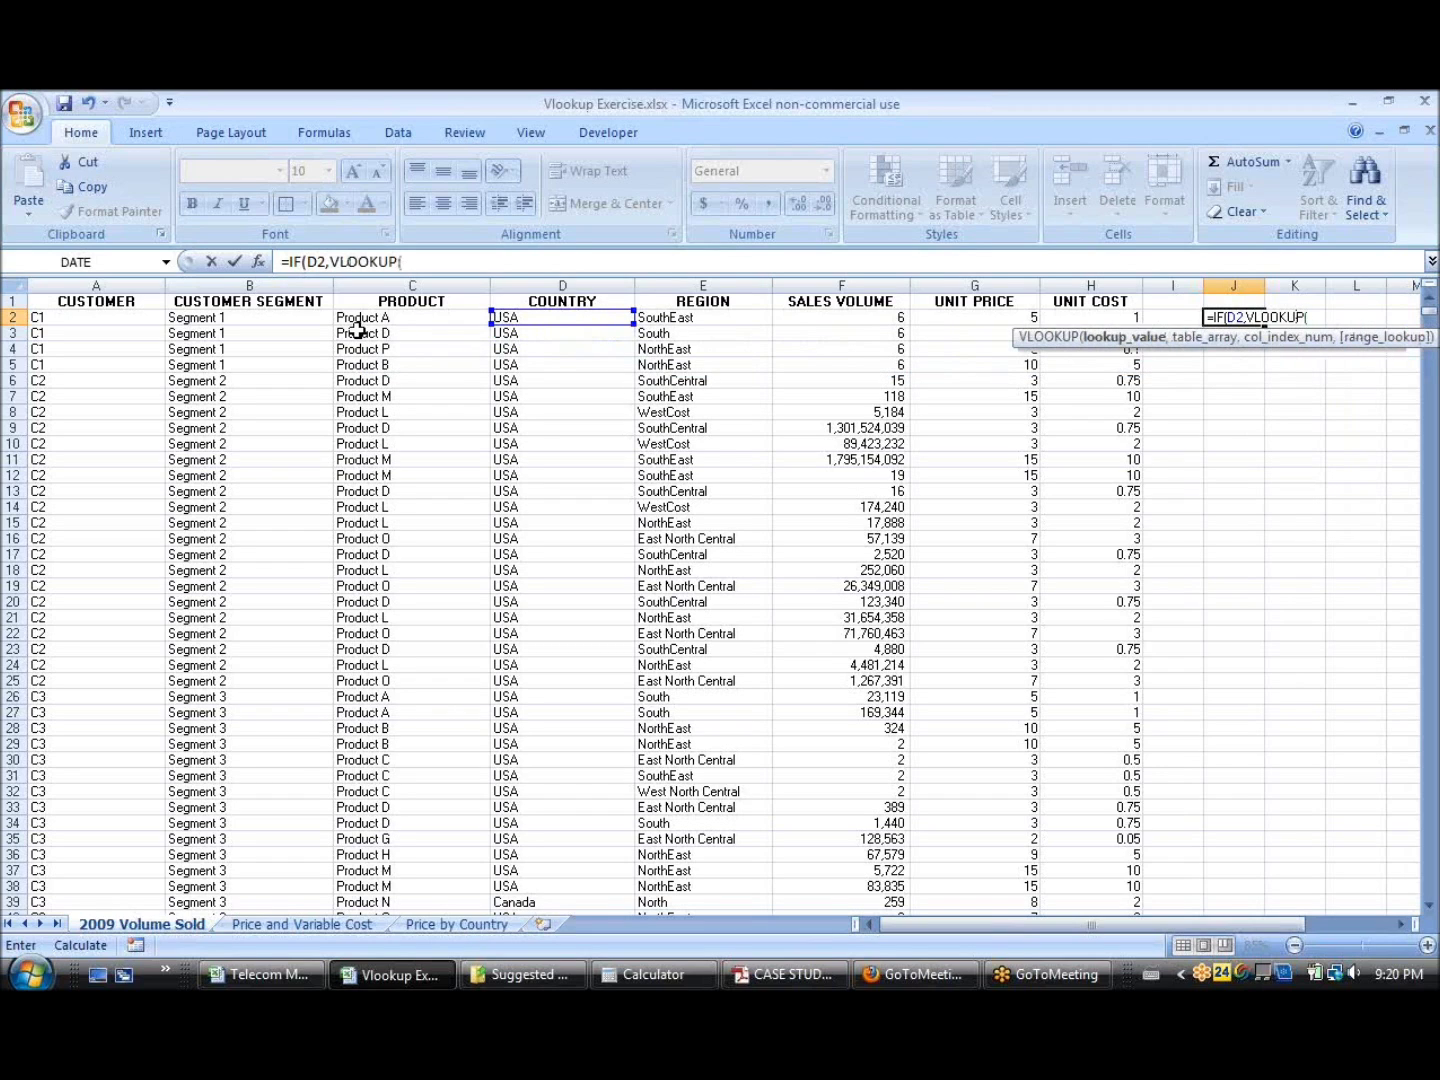
{"action": "left_click", "coordinate": [364, 317]}
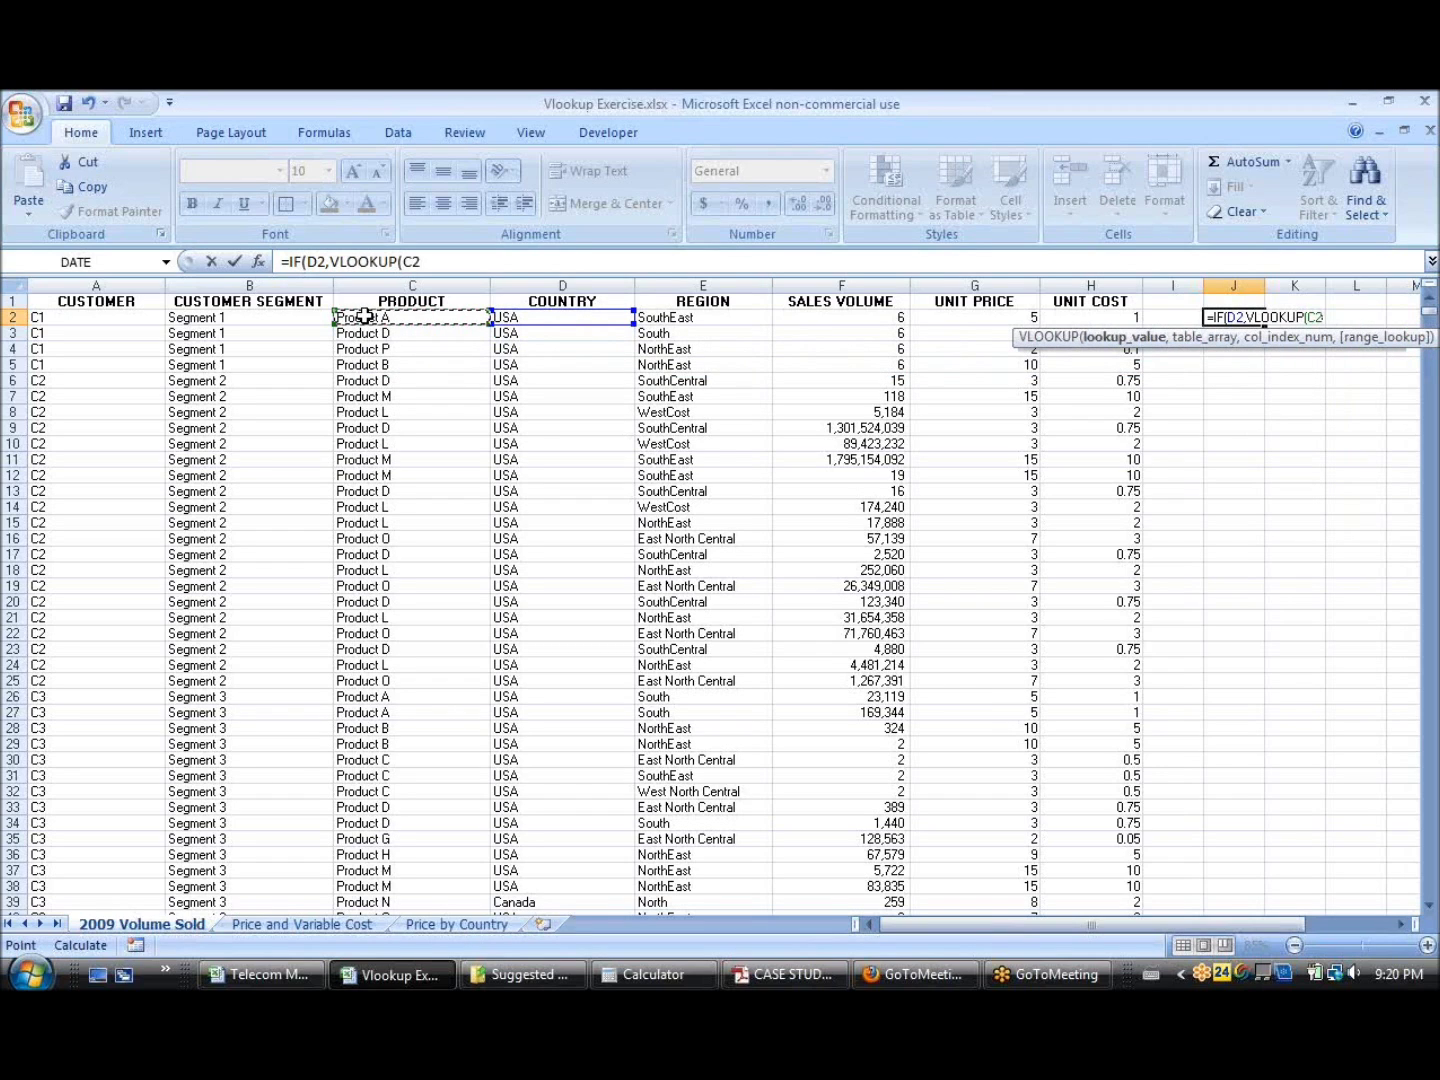
Step: Complete the VLOOKUP with the absolute range 'Price by Country'!$B$3:$H$27, column 2 and FALSE
{"action": "type", "text": ","}
{"action": "left_click", "coordinate": [418, 925]}
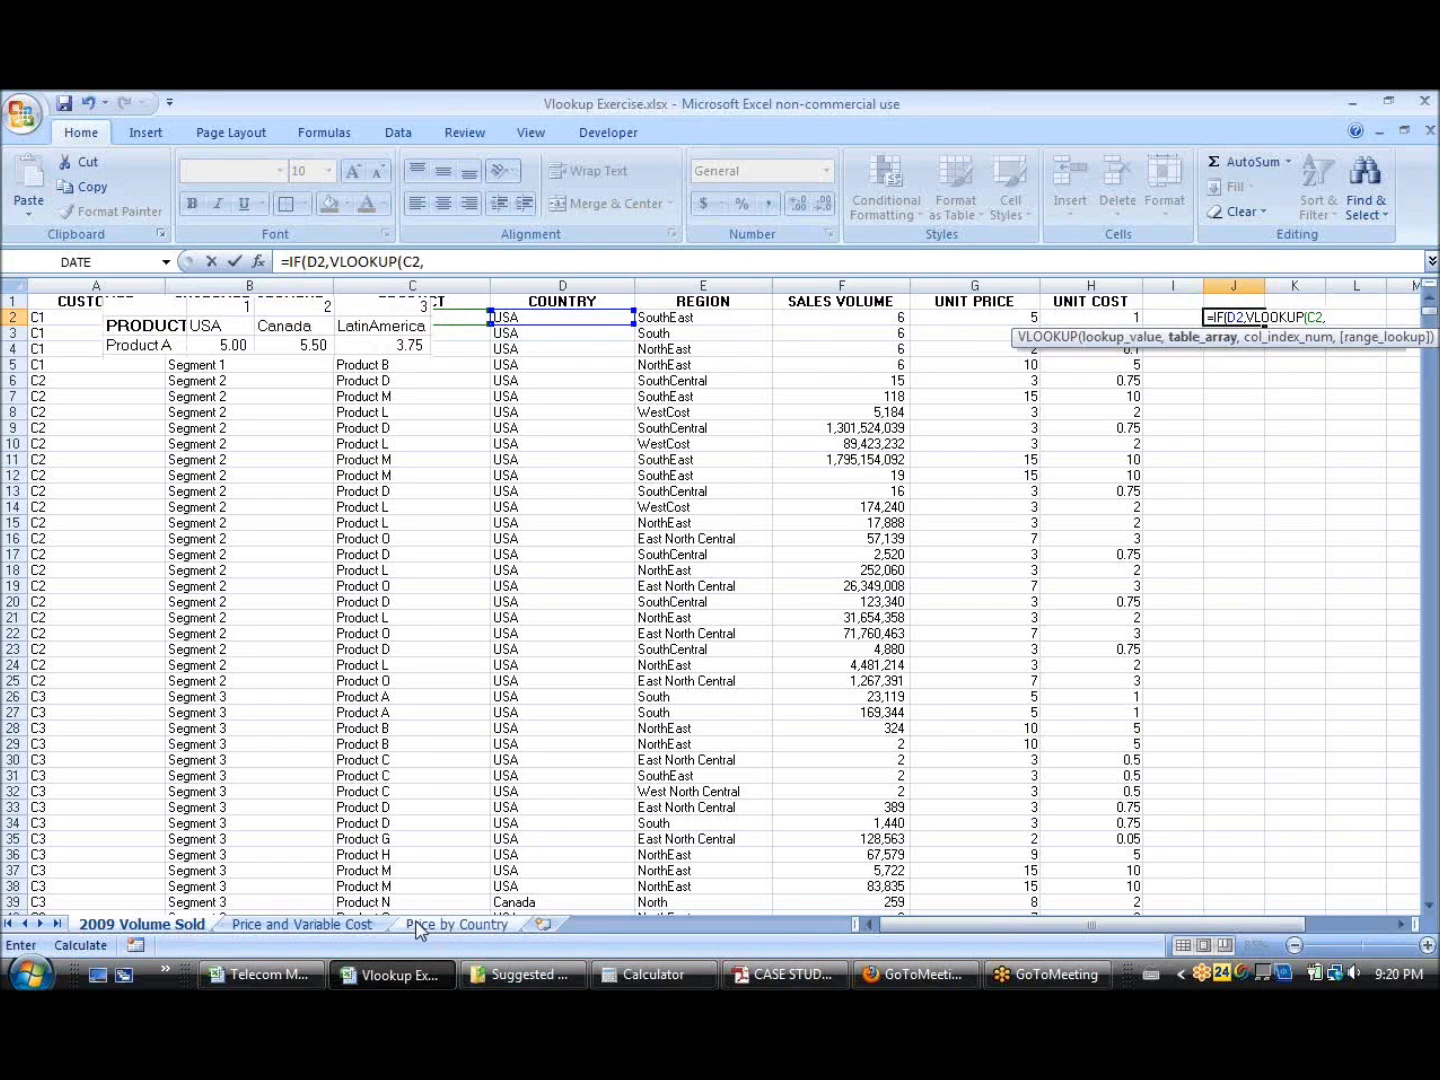
{"action": "left_click_drag", "start_coordinate": [140, 345], "coordinate": [647, 798]}
{"action": "key", "text": "F4"}
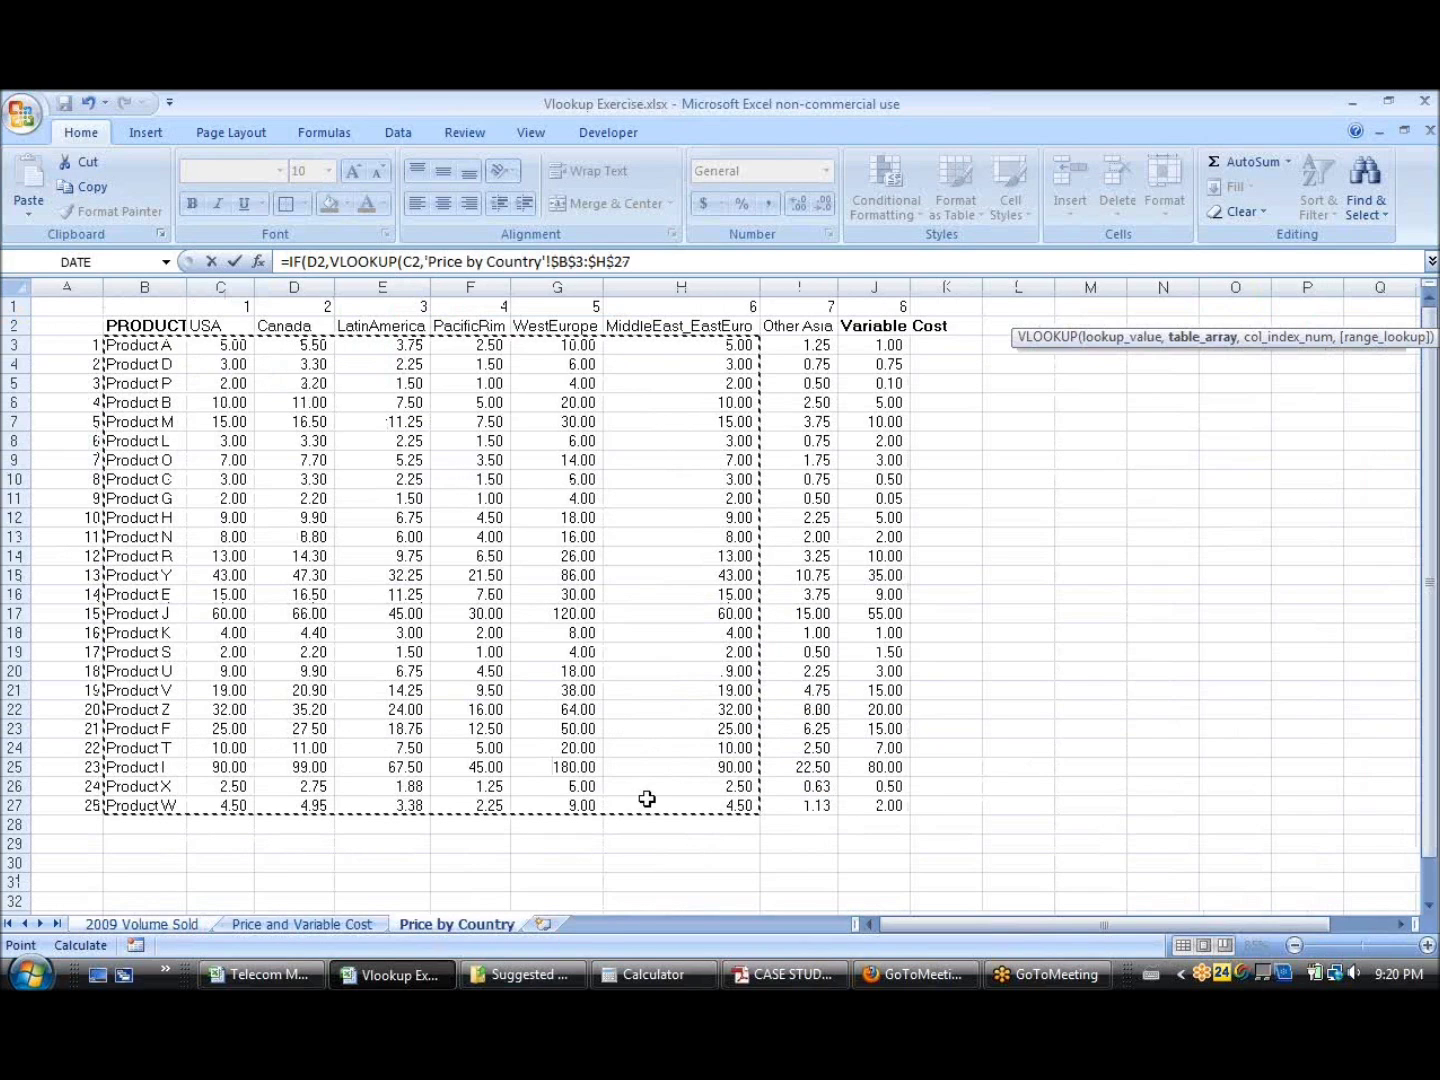
{"action": "type", "text": ","}
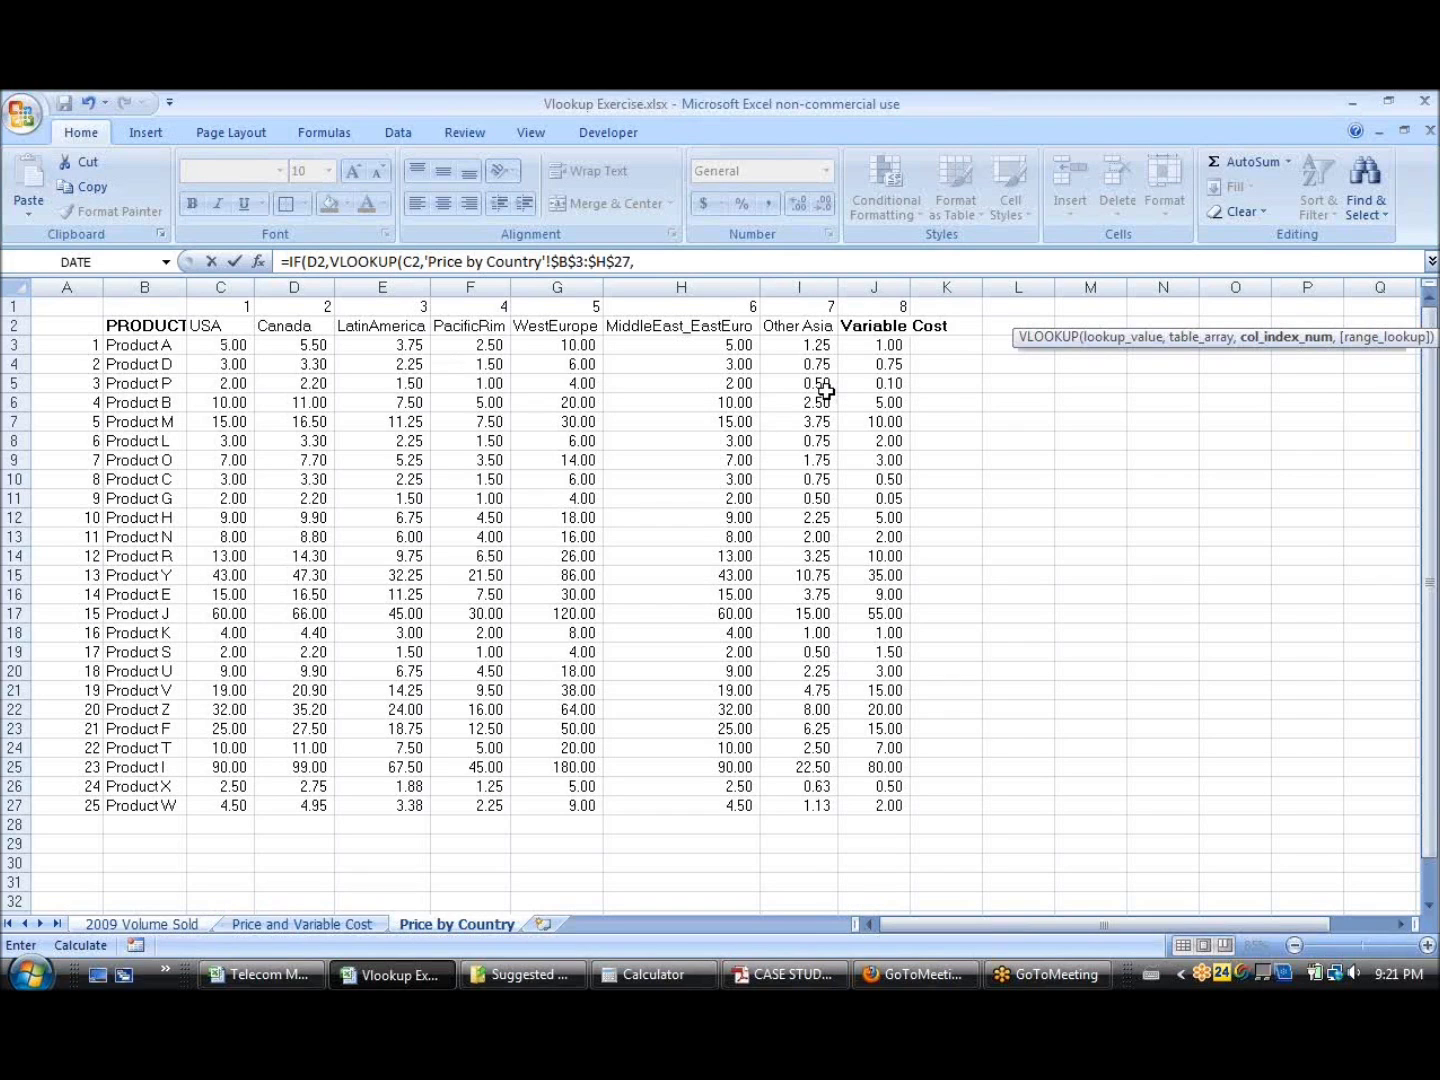
{"action": "type", "text": "2,"}
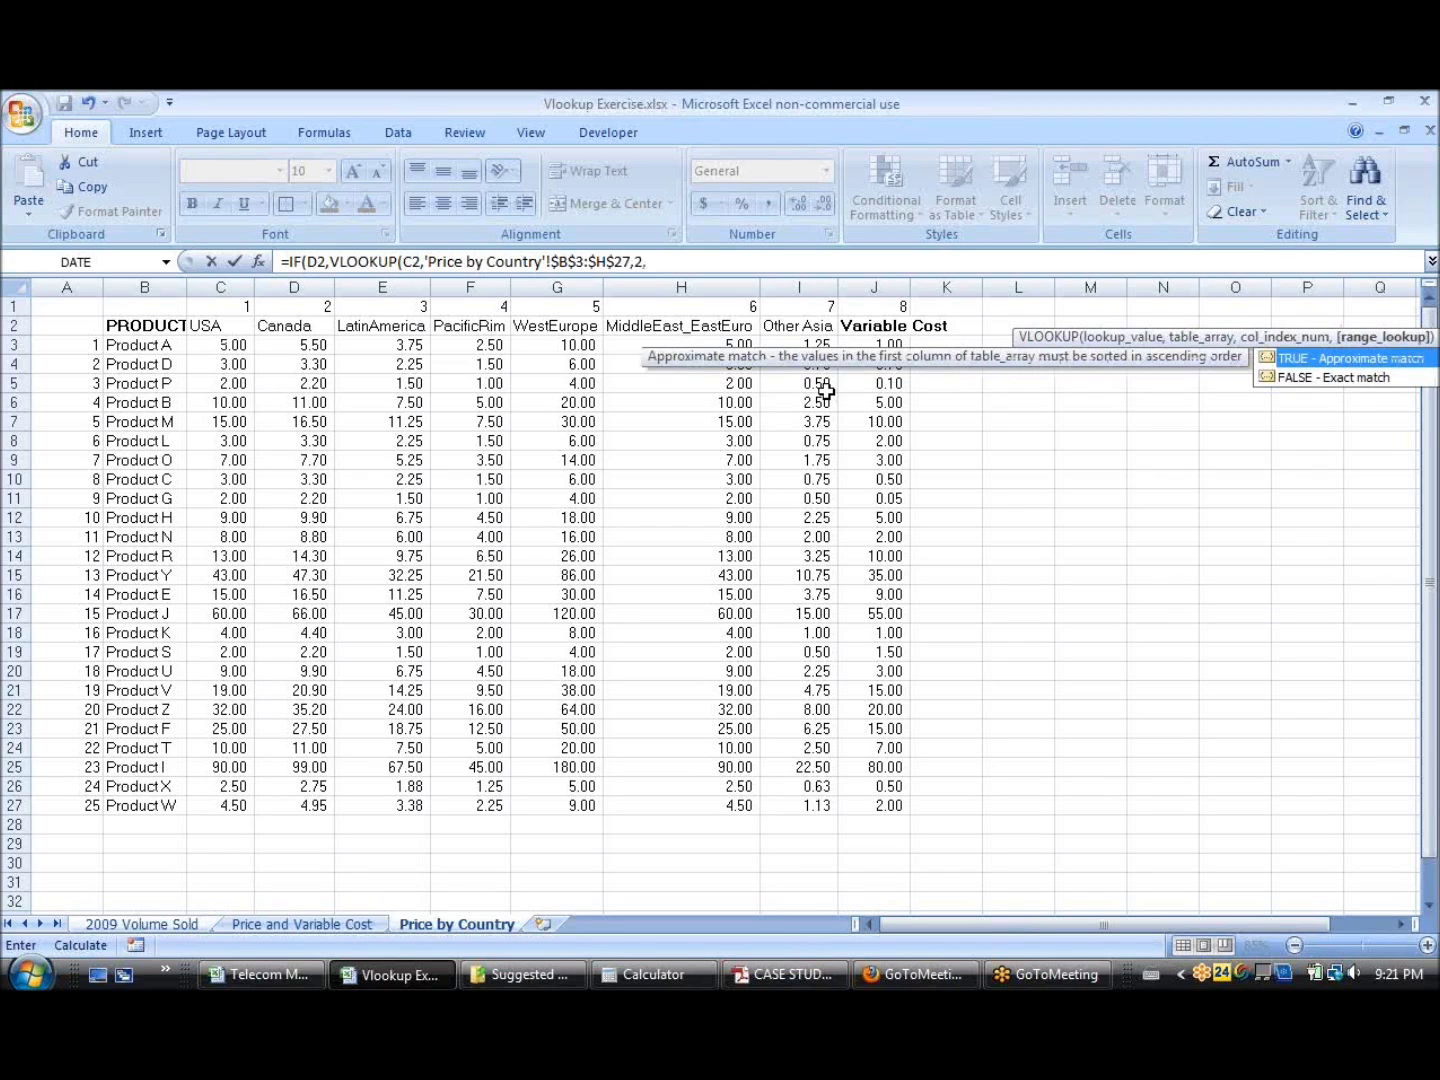
{"action": "type", "text": "FALSE"}
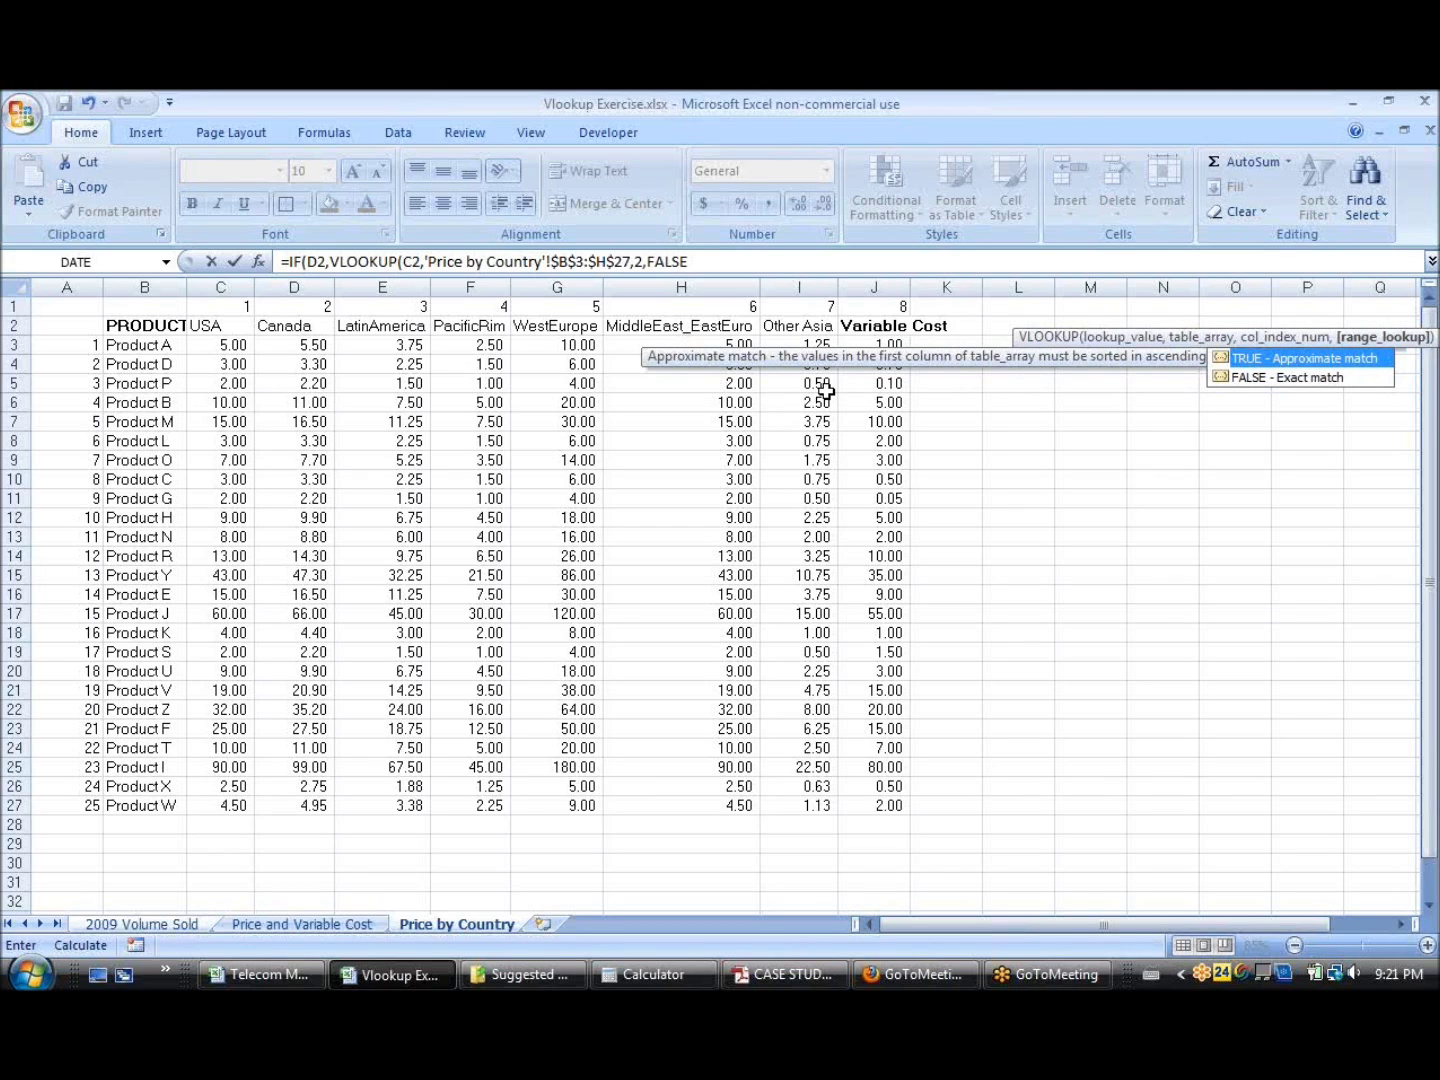
{"action": "type", "text": "),"}
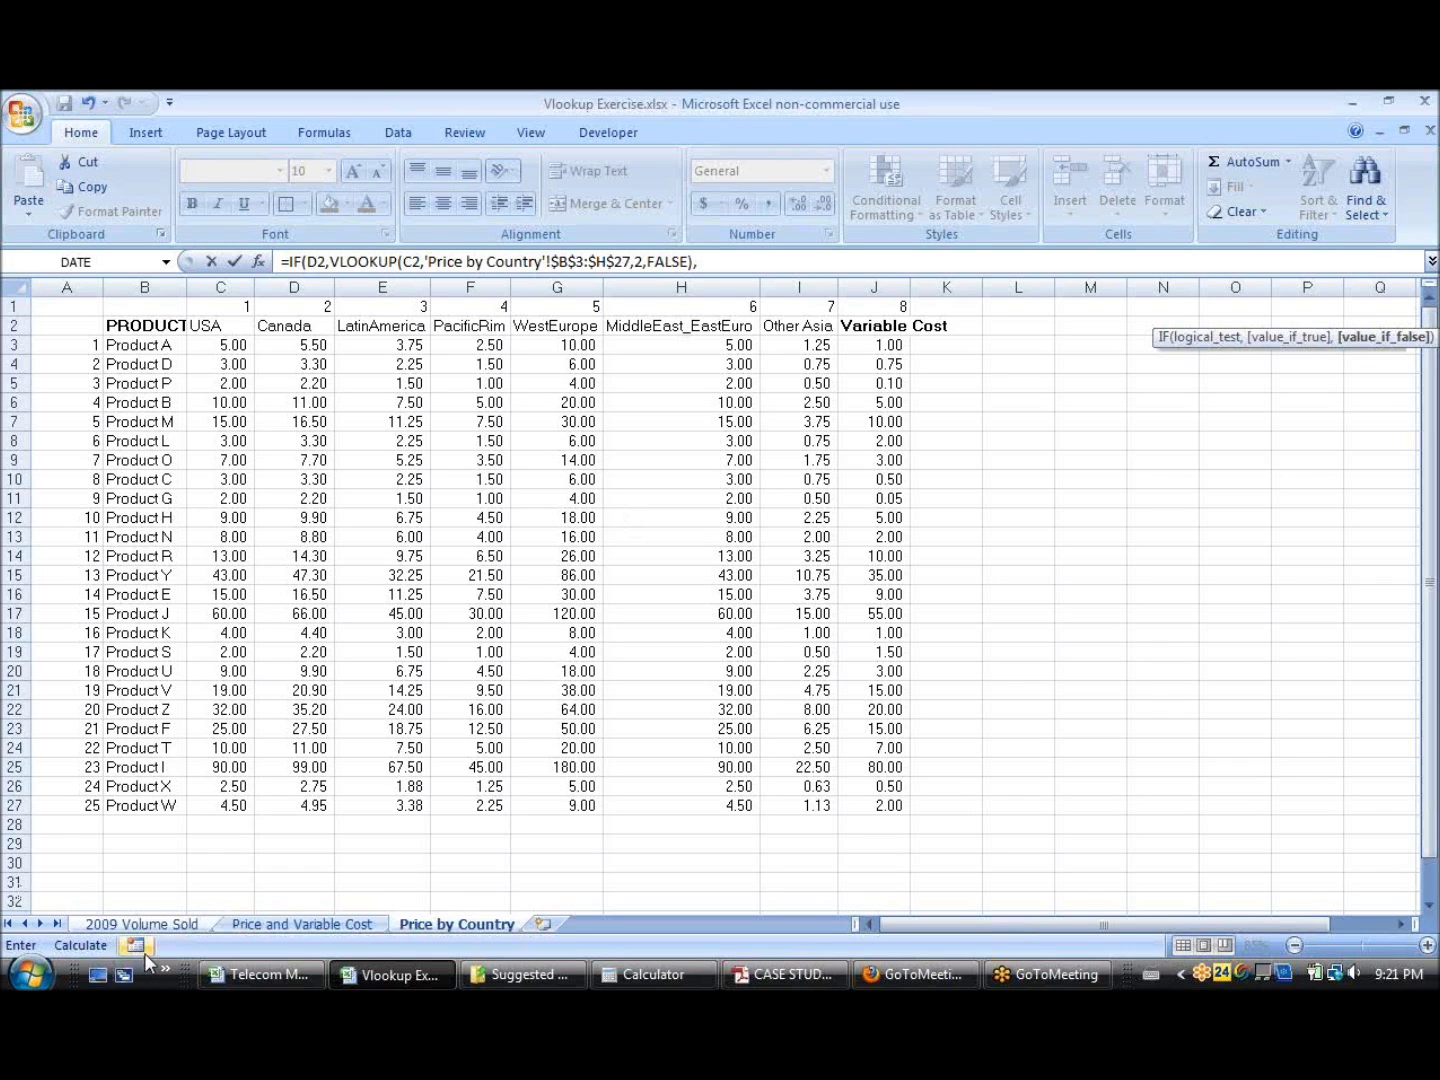
Step: Compare the USA country entries with the USA price column C3:C27 on Price by Country
{"action": "left_click", "coordinate": [141, 924]}
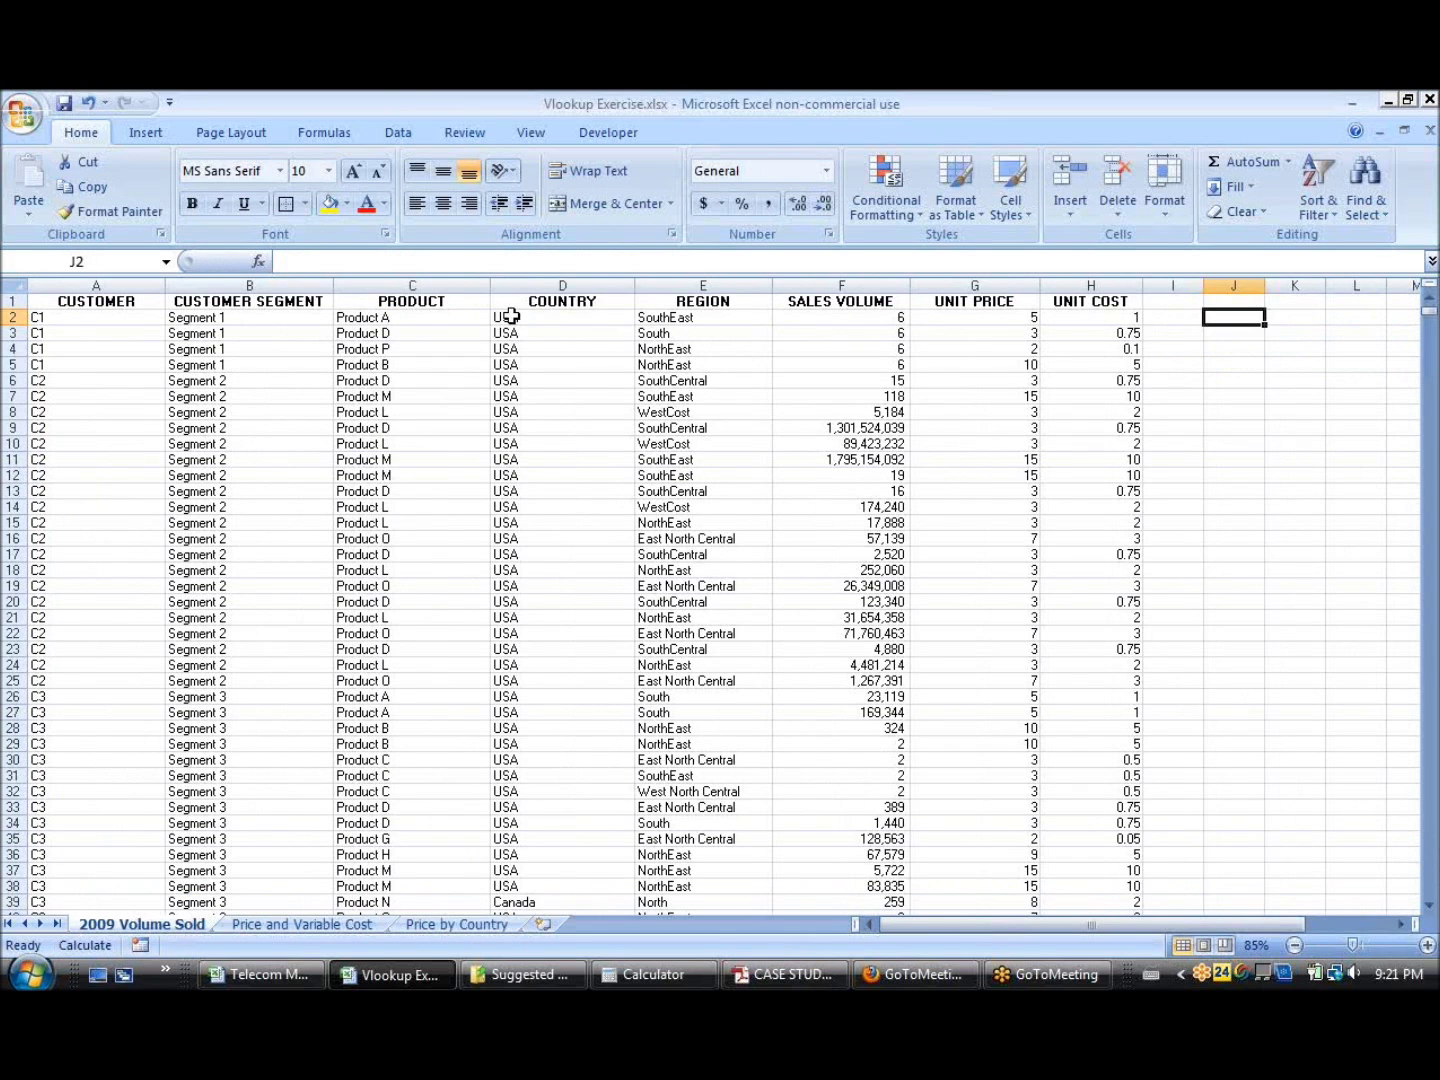
{"action": "left_click", "coordinate": [562, 317]}
{"action": "left_click", "coordinate": [512, 911]}
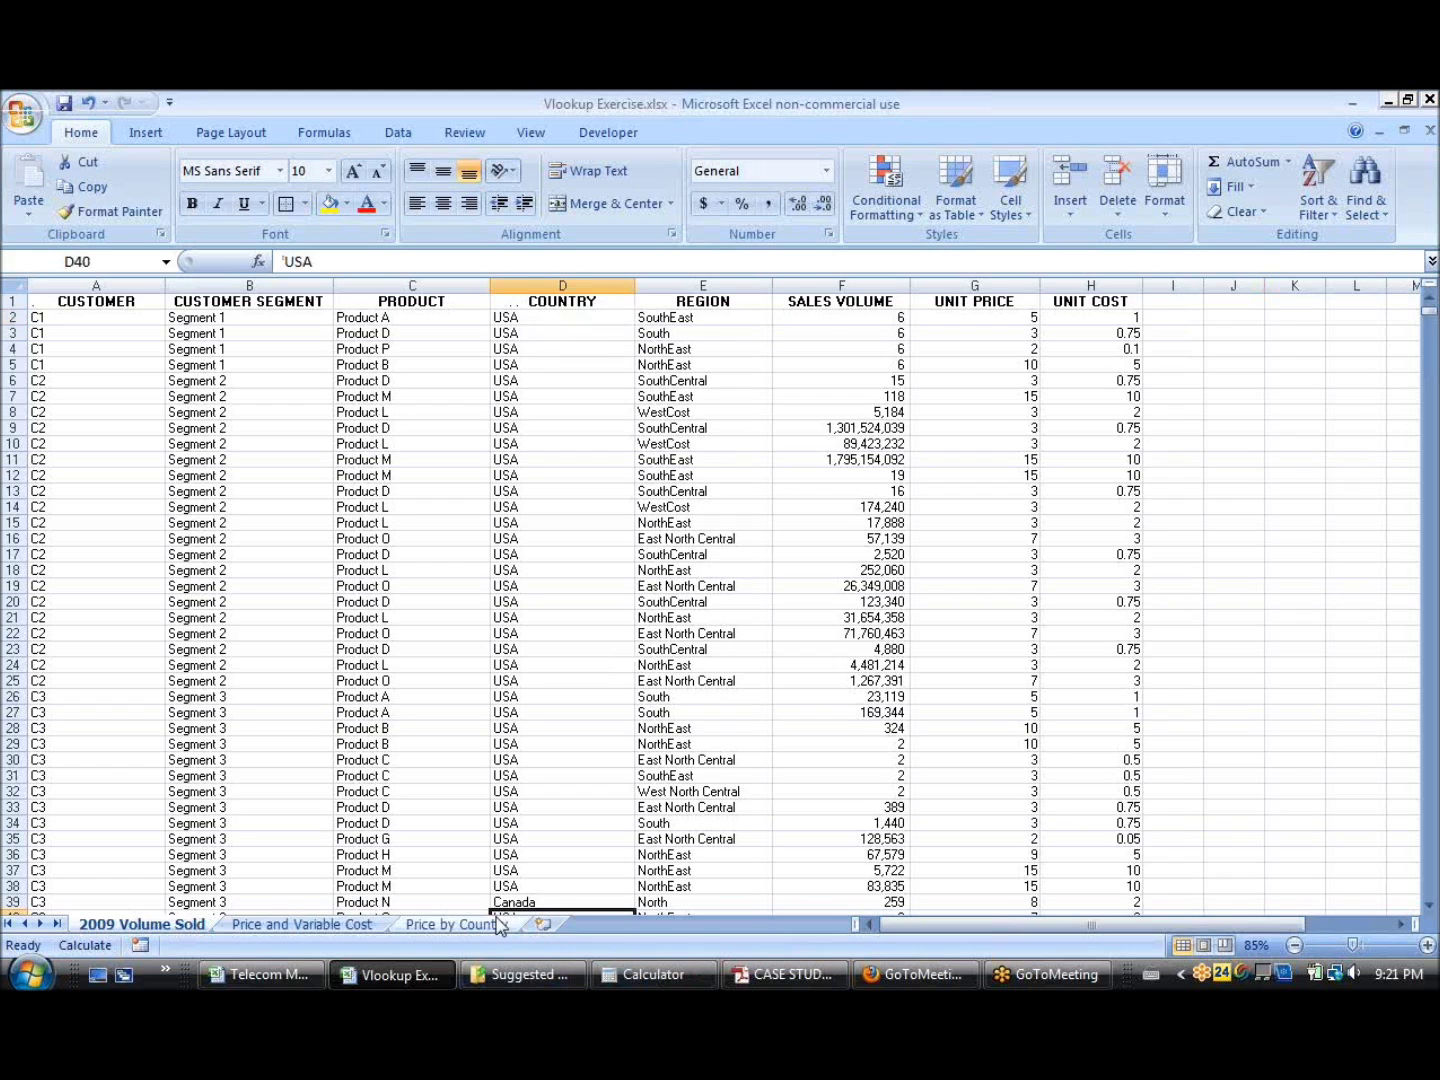
{"action": "left_click", "coordinate": [500, 926]}
{"action": "left_click_drag", "start_coordinate": [229, 344], "coordinate": [224, 806]}
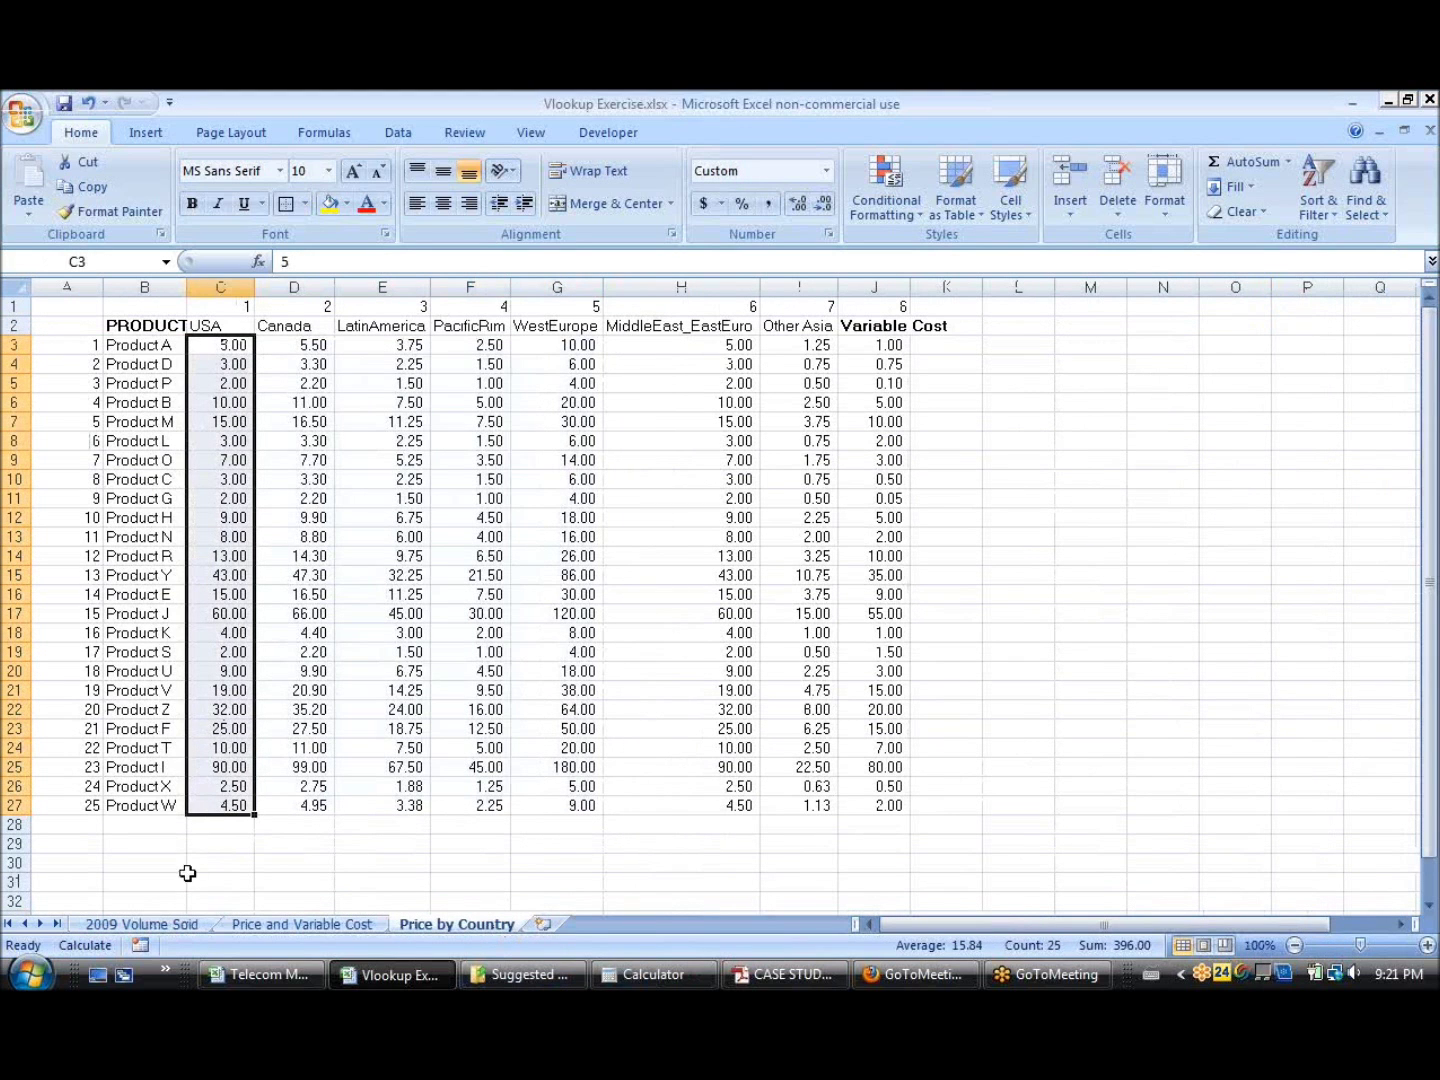
Step: Find the Canada entry in D39 and compare it with the Canada price column D3:D27
{"action": "left_click", "coordinate": [175, 930]}
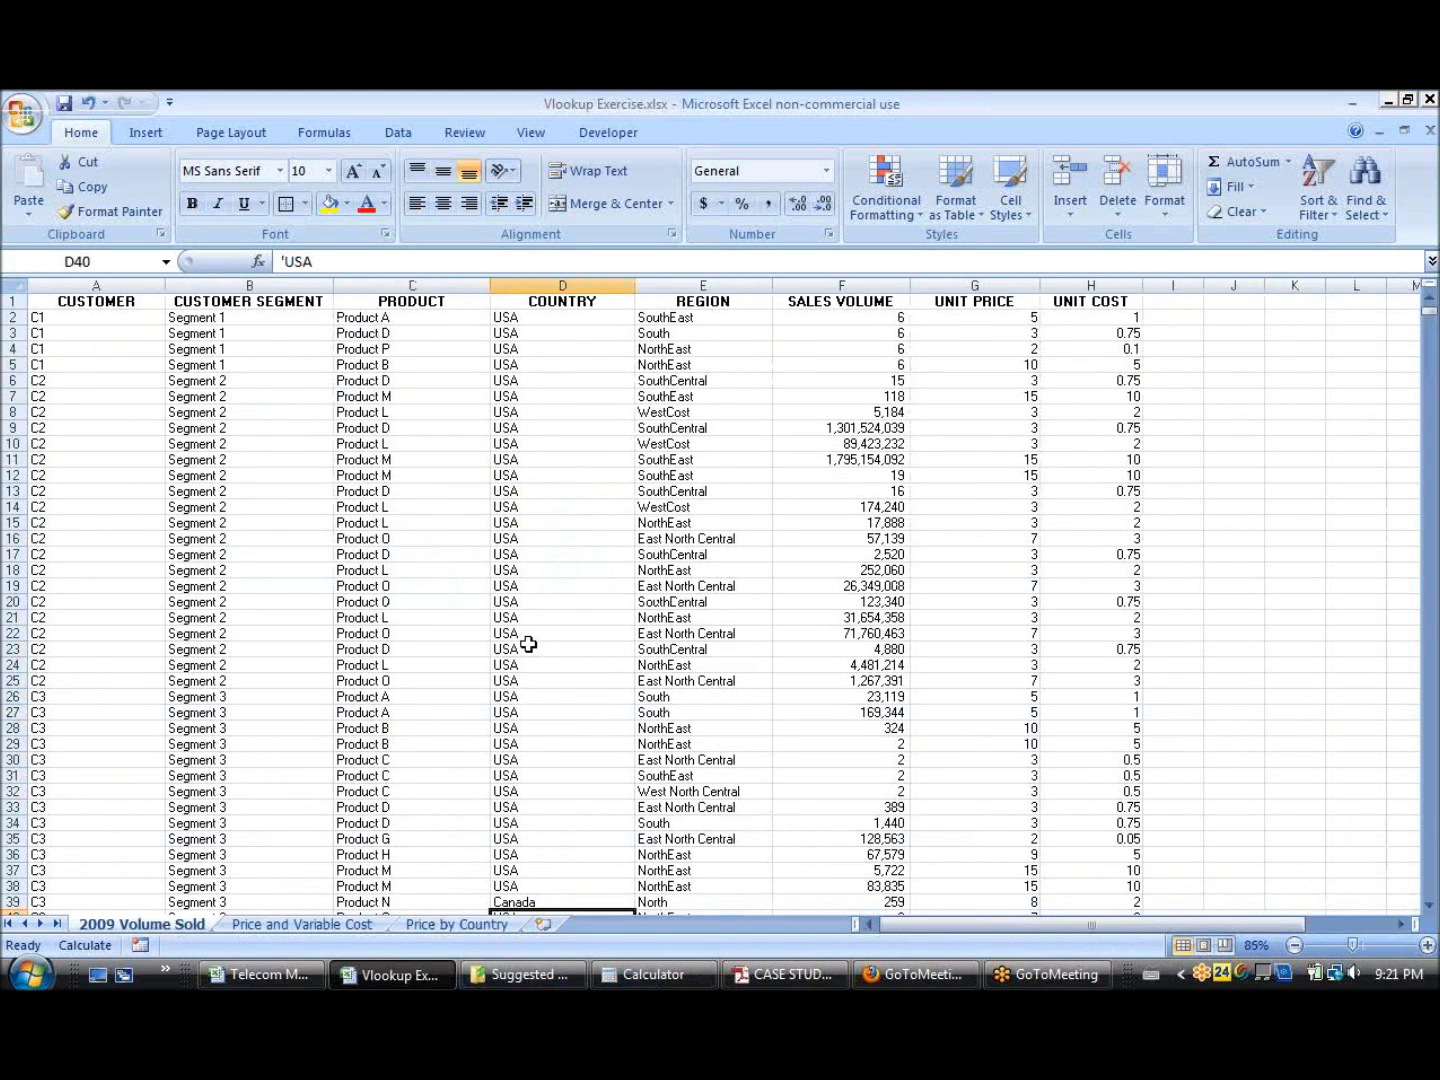
{"action": "scroll", "coordinate": [530, 730], "scroll_direction": "down", "scroll_amount": 4}
{"action": "key", "text": "Up"}
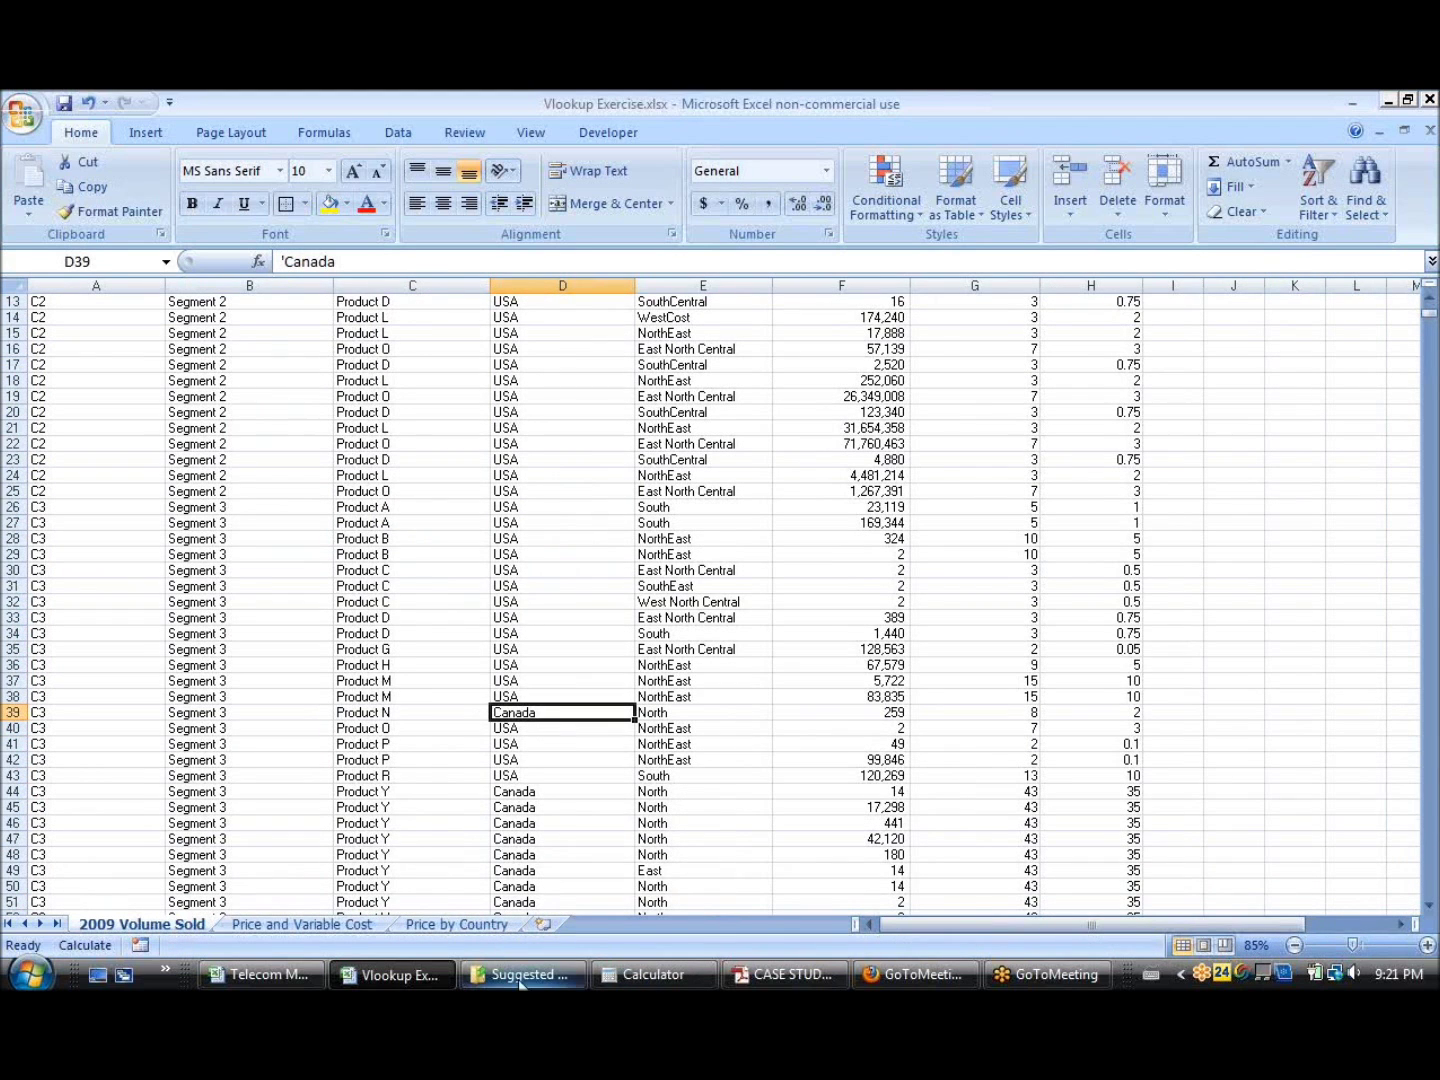
{"action": "left_click", "coordinate": [472, 930]}
{"action": "left_click_drag", "start_coordinate": [299, 345], "coordinate": [293, 804]}
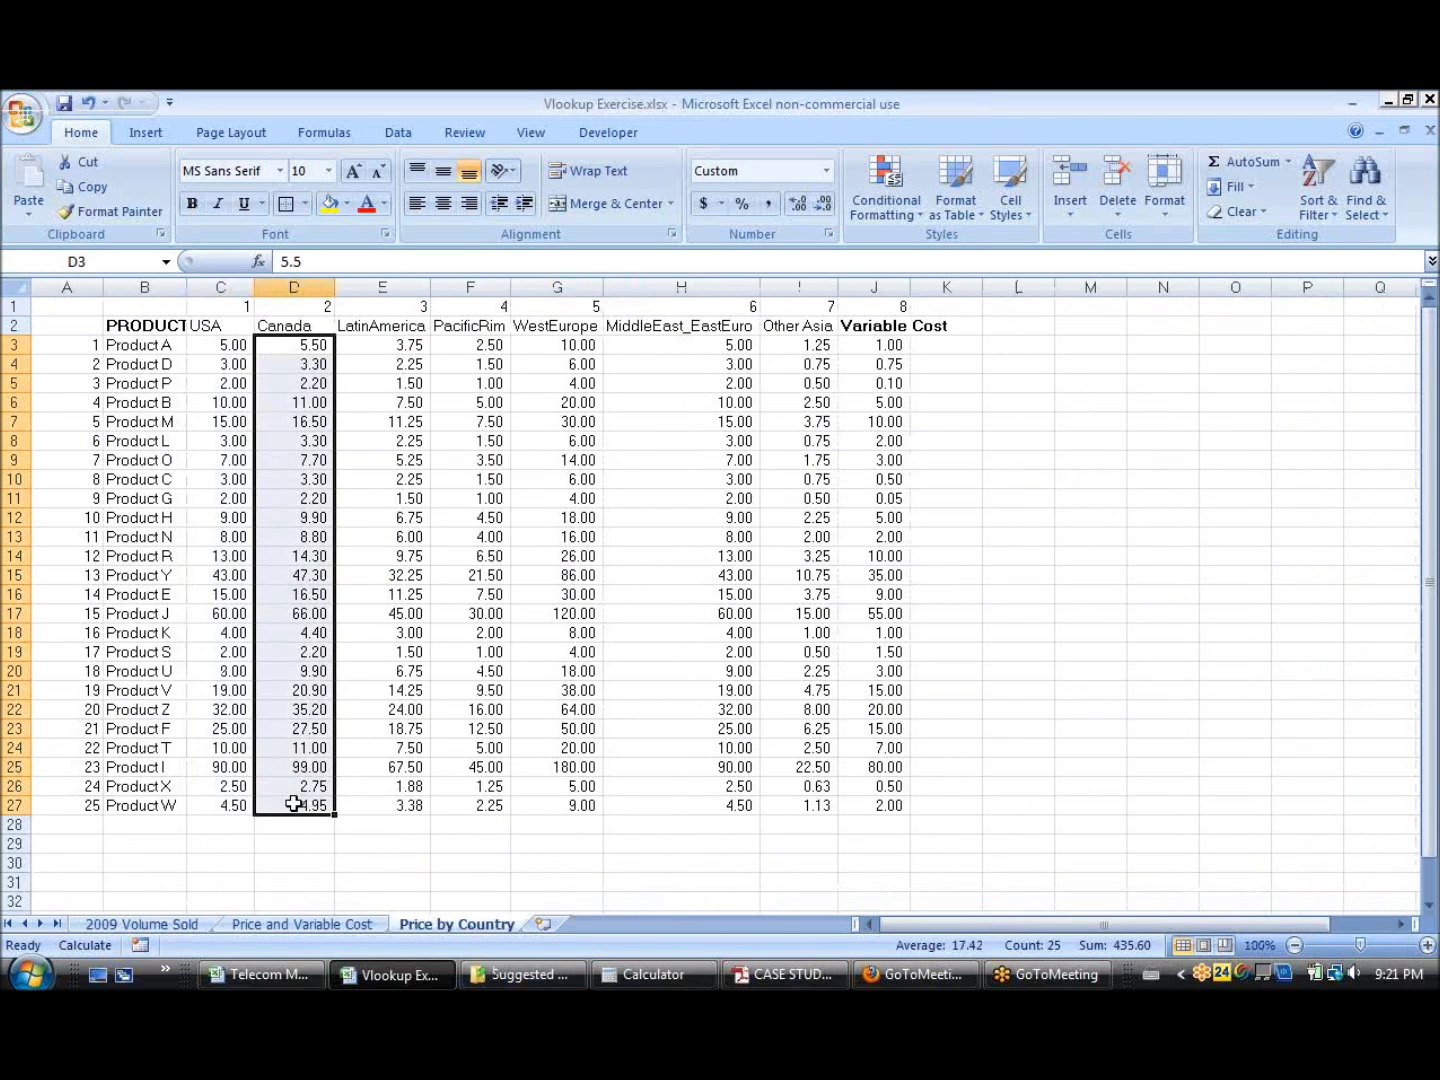
Step: Find the LatinAmerica entry in D79, compare its price column, and return to column J on 2009 Volume Sold
{"action": "left_click", "coordinate": [160, 925]}
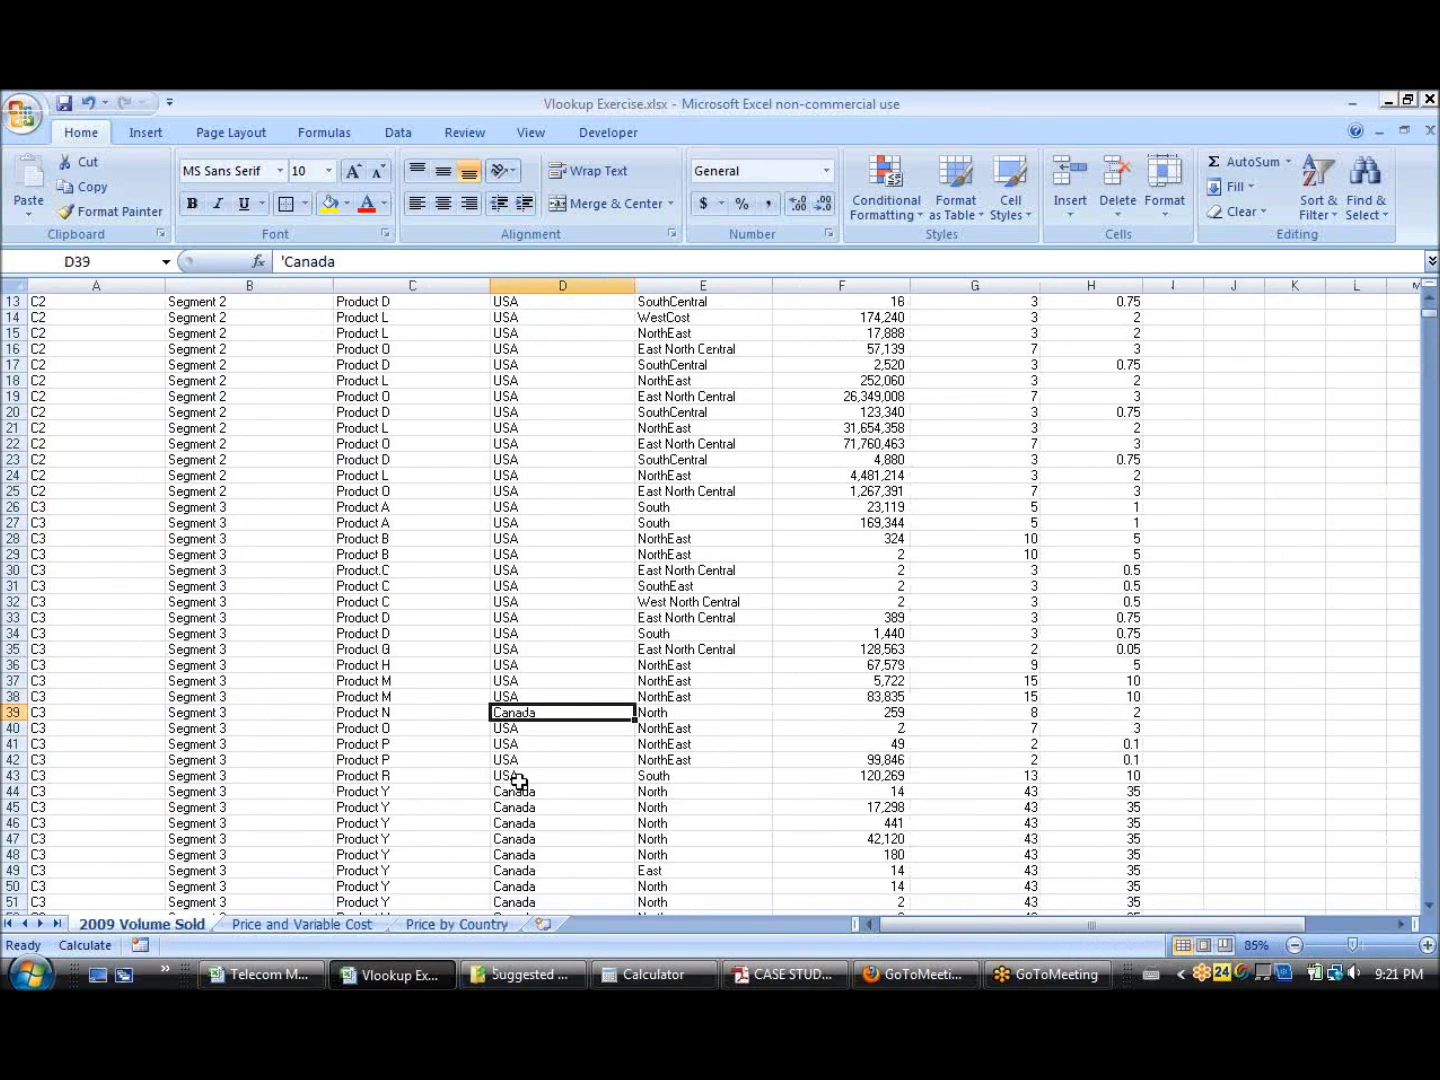
{"action": "scroll", "coordinate": [519, 782], "scroll_direction": "down", "scroll_amount": 1}
{"action": "scroll", "coordinate": [519, 782], "scroll_direction": "down", "scroll_amount": 11}
{"action": "left_click", "coordinate": [526, 777]}
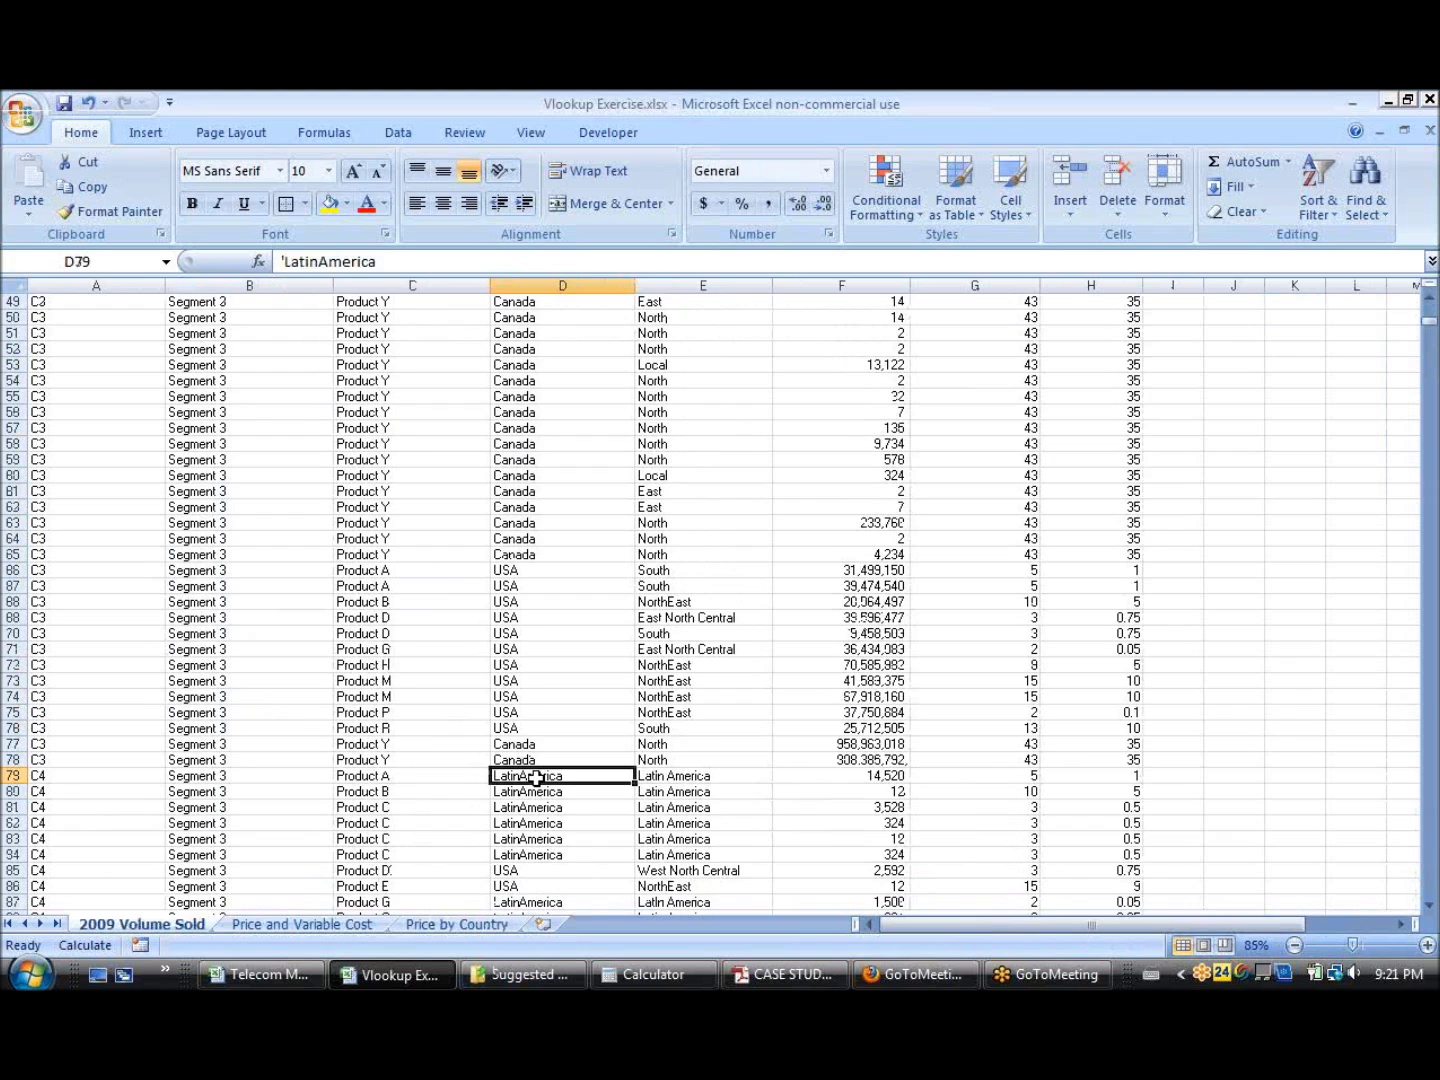
{"action": "left_click", "coordinate": [452, 925]}
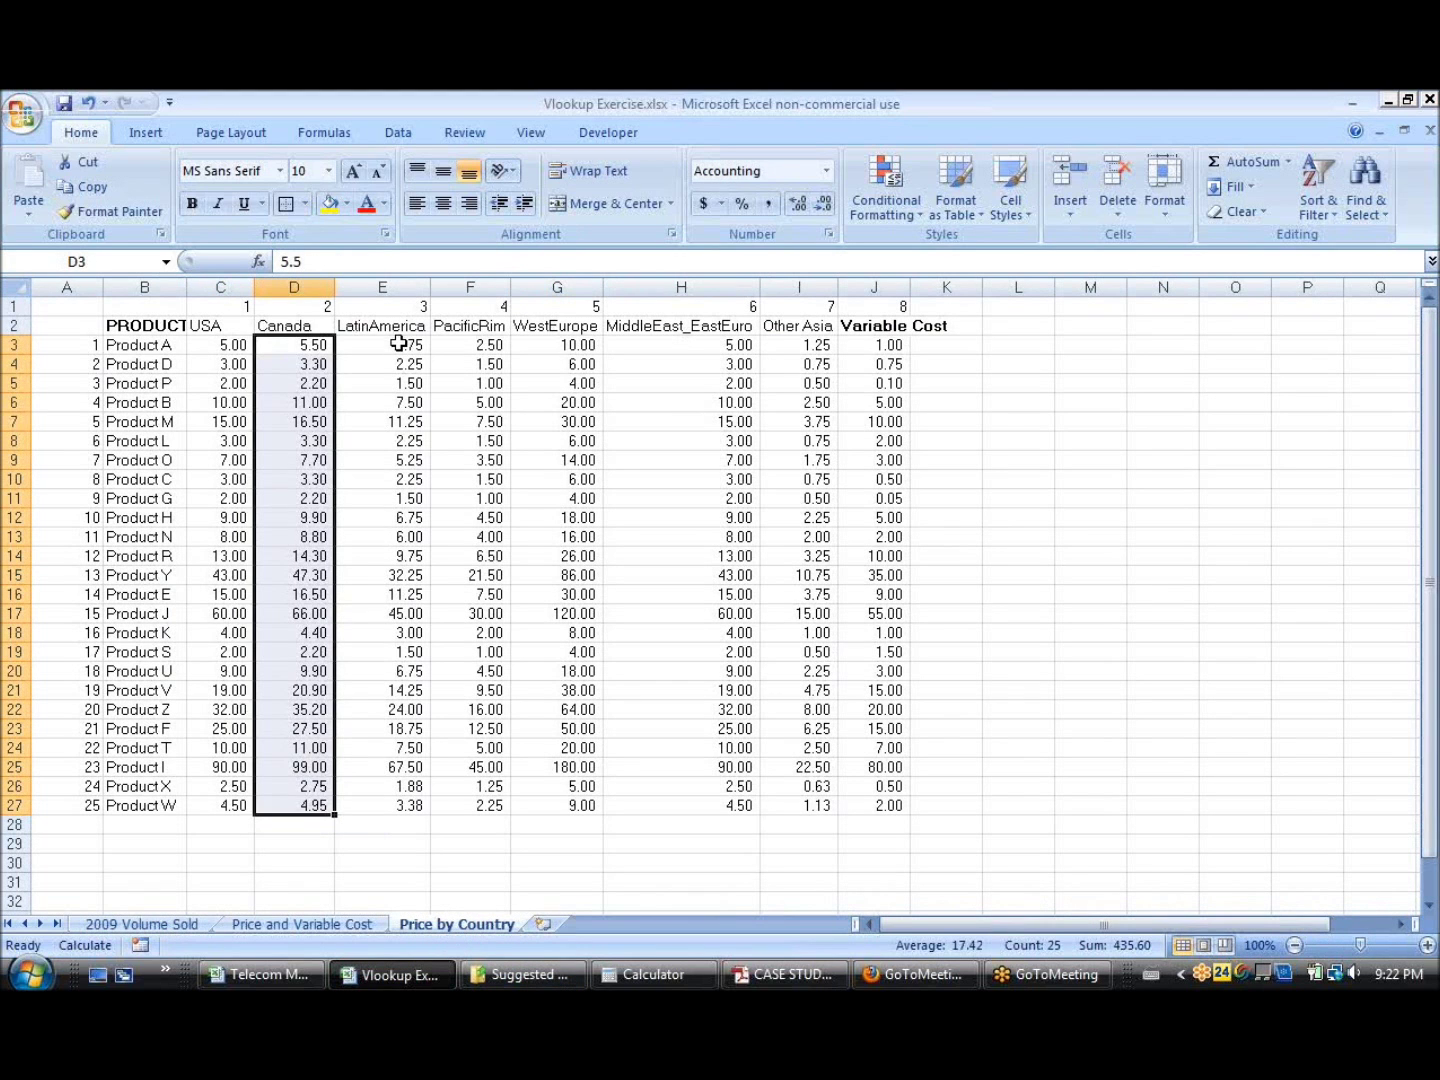
{"action": "left_click_drag", "start_coordinate": [405, 344], "coordinate": [408, 805]}
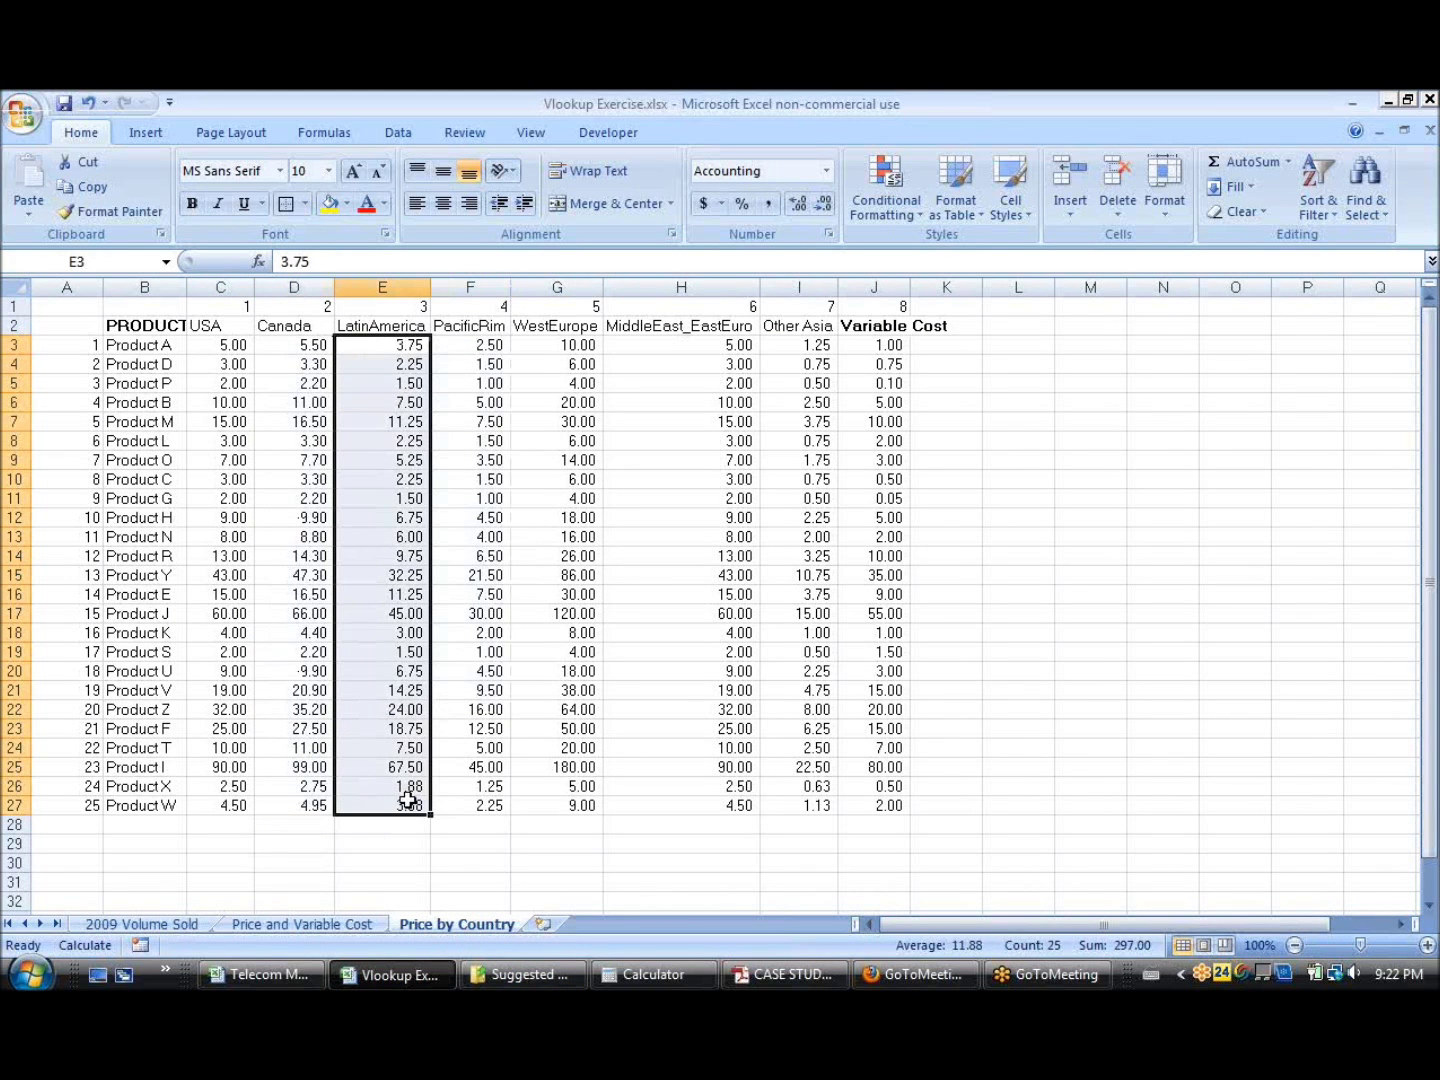
{"action": "left_click", "coordinate": [207, 928]}
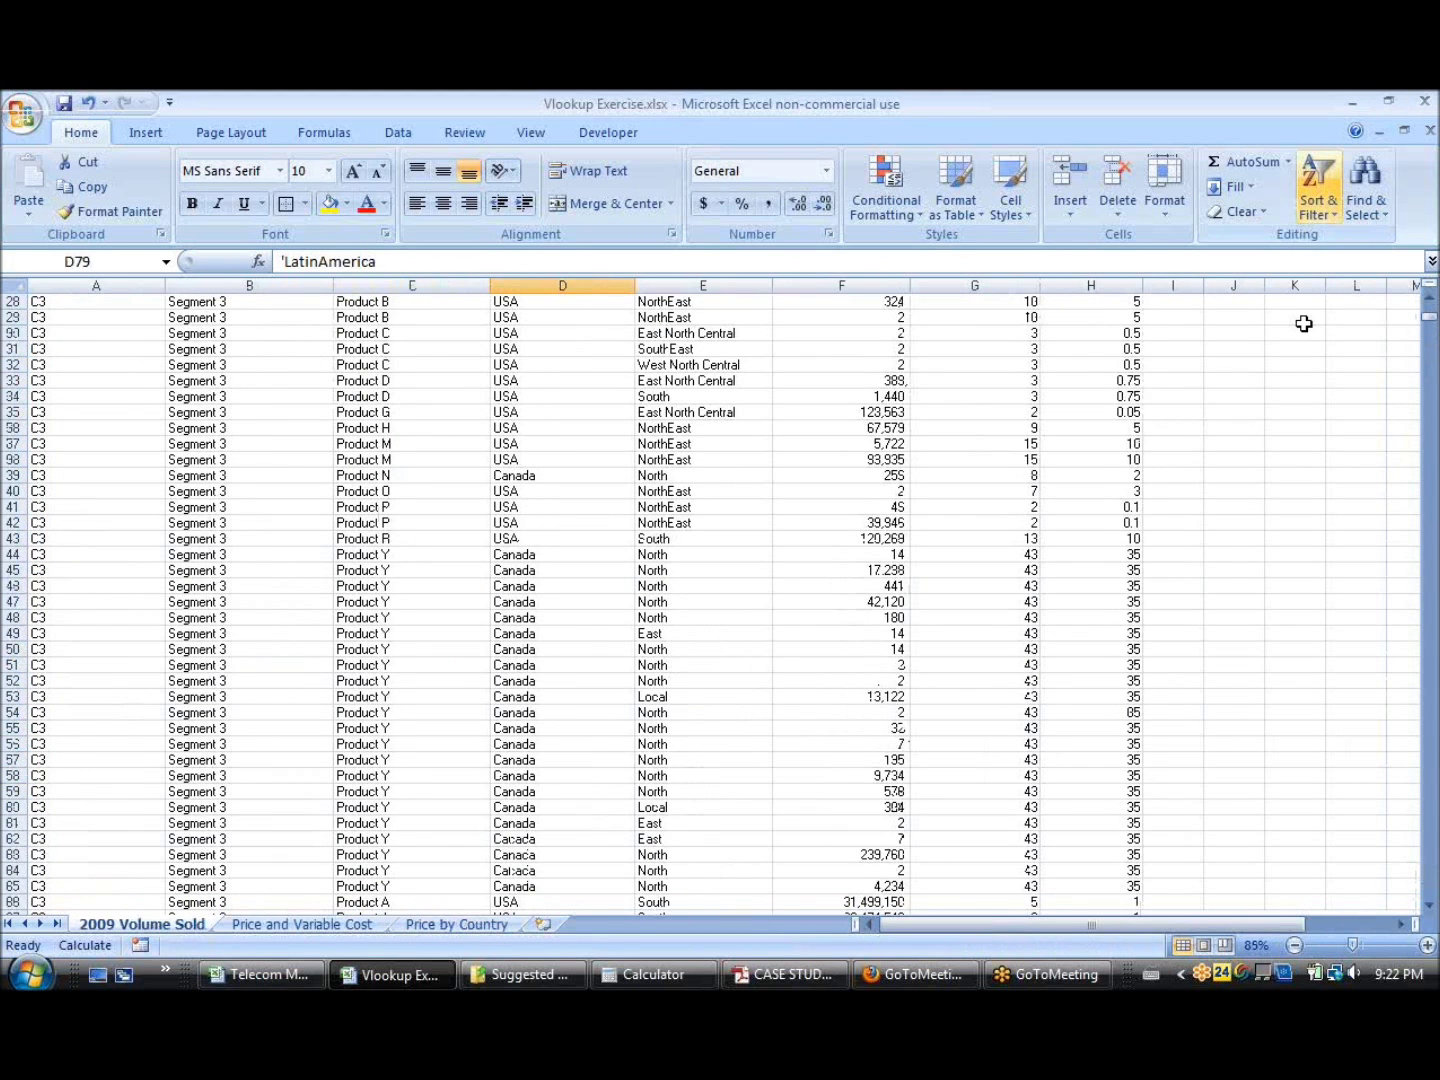
{"action": "left_click", "coordinate": [1222, 587]}
Step: In J2, enter =IF(D2="USA",VLOOKUP so a USA country triggers the lookup
{"action": "key", "text": "End"}
{"action": "key", "text": "Up"}
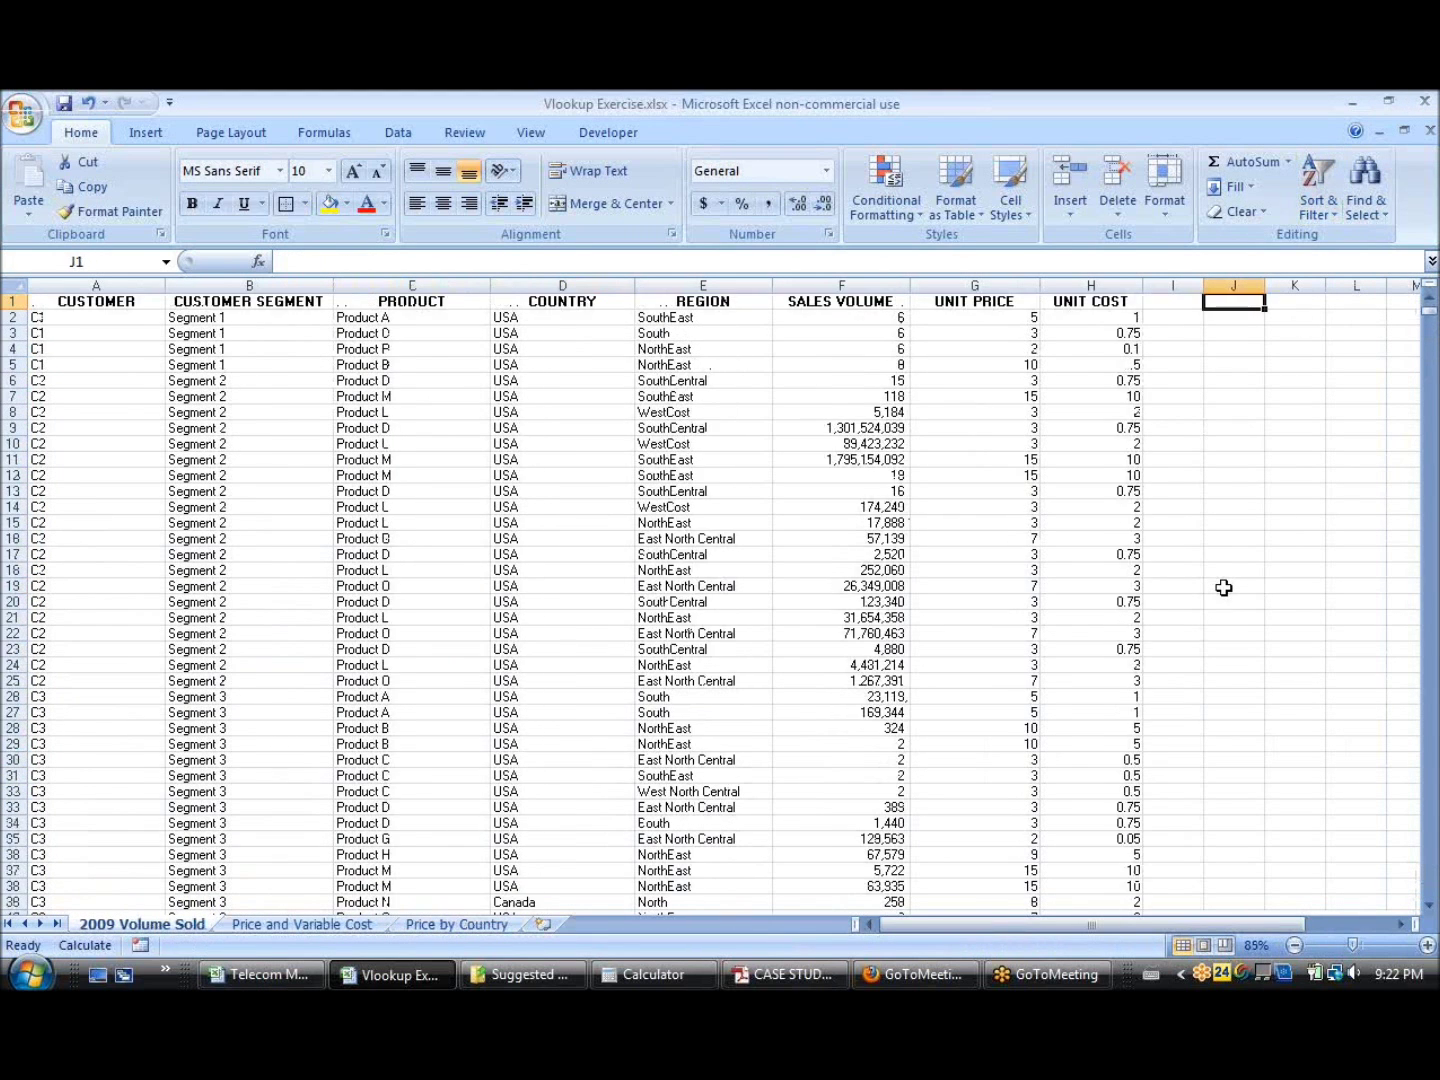
{"action": "key", "text": "Down"}
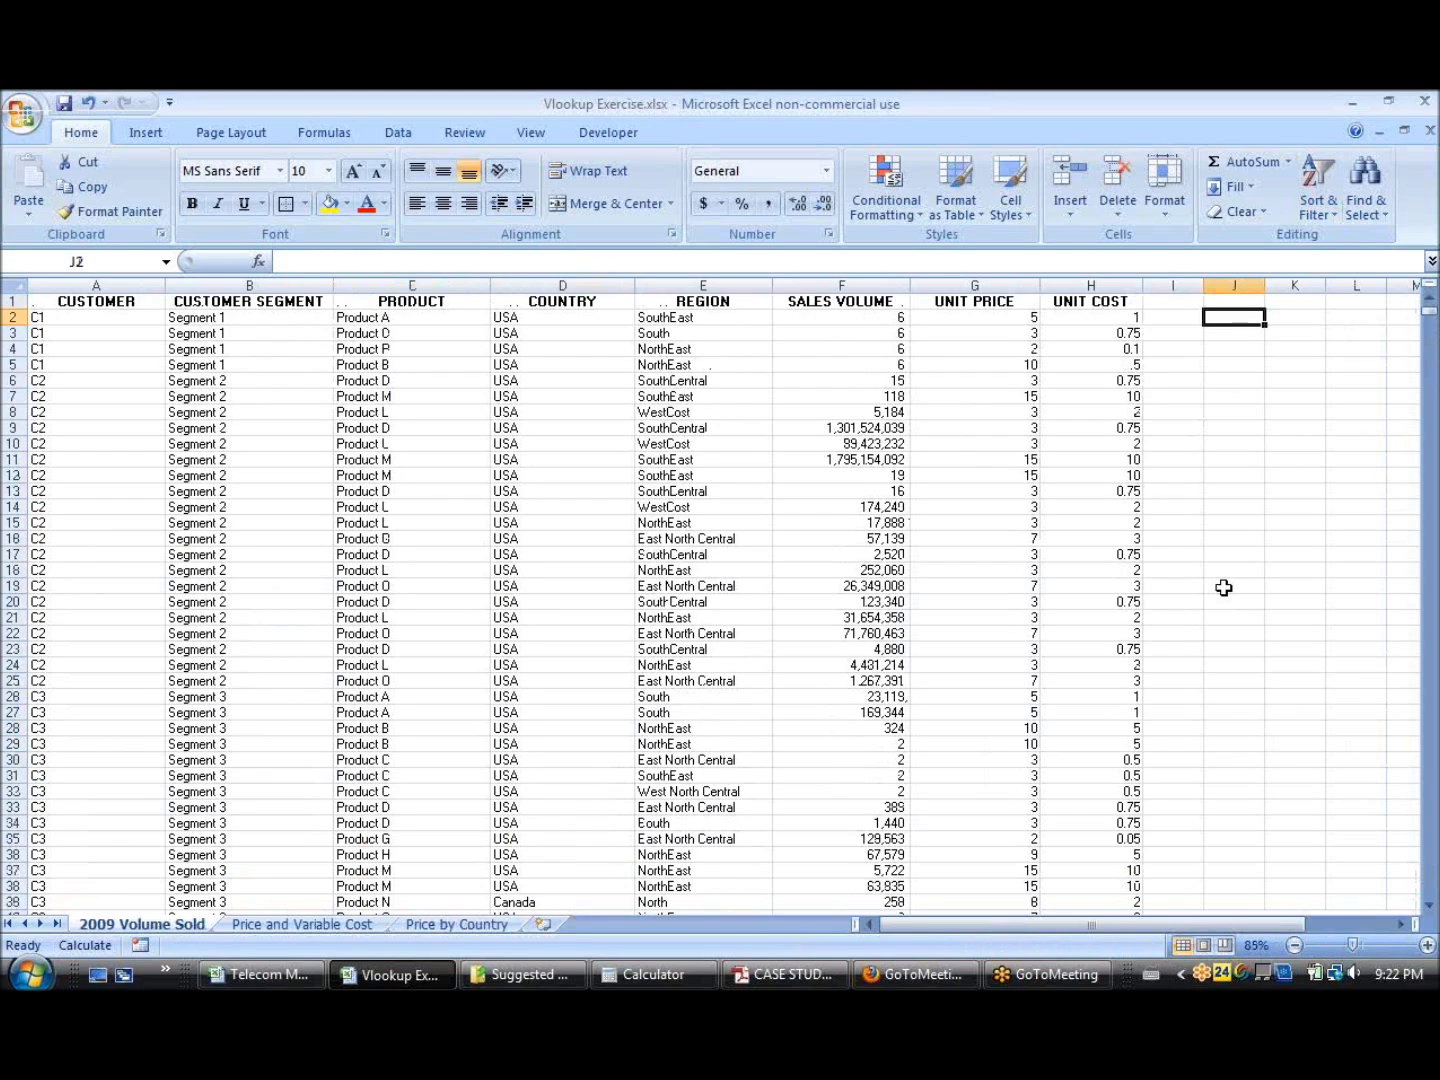
{"action": "type", "text": "="}
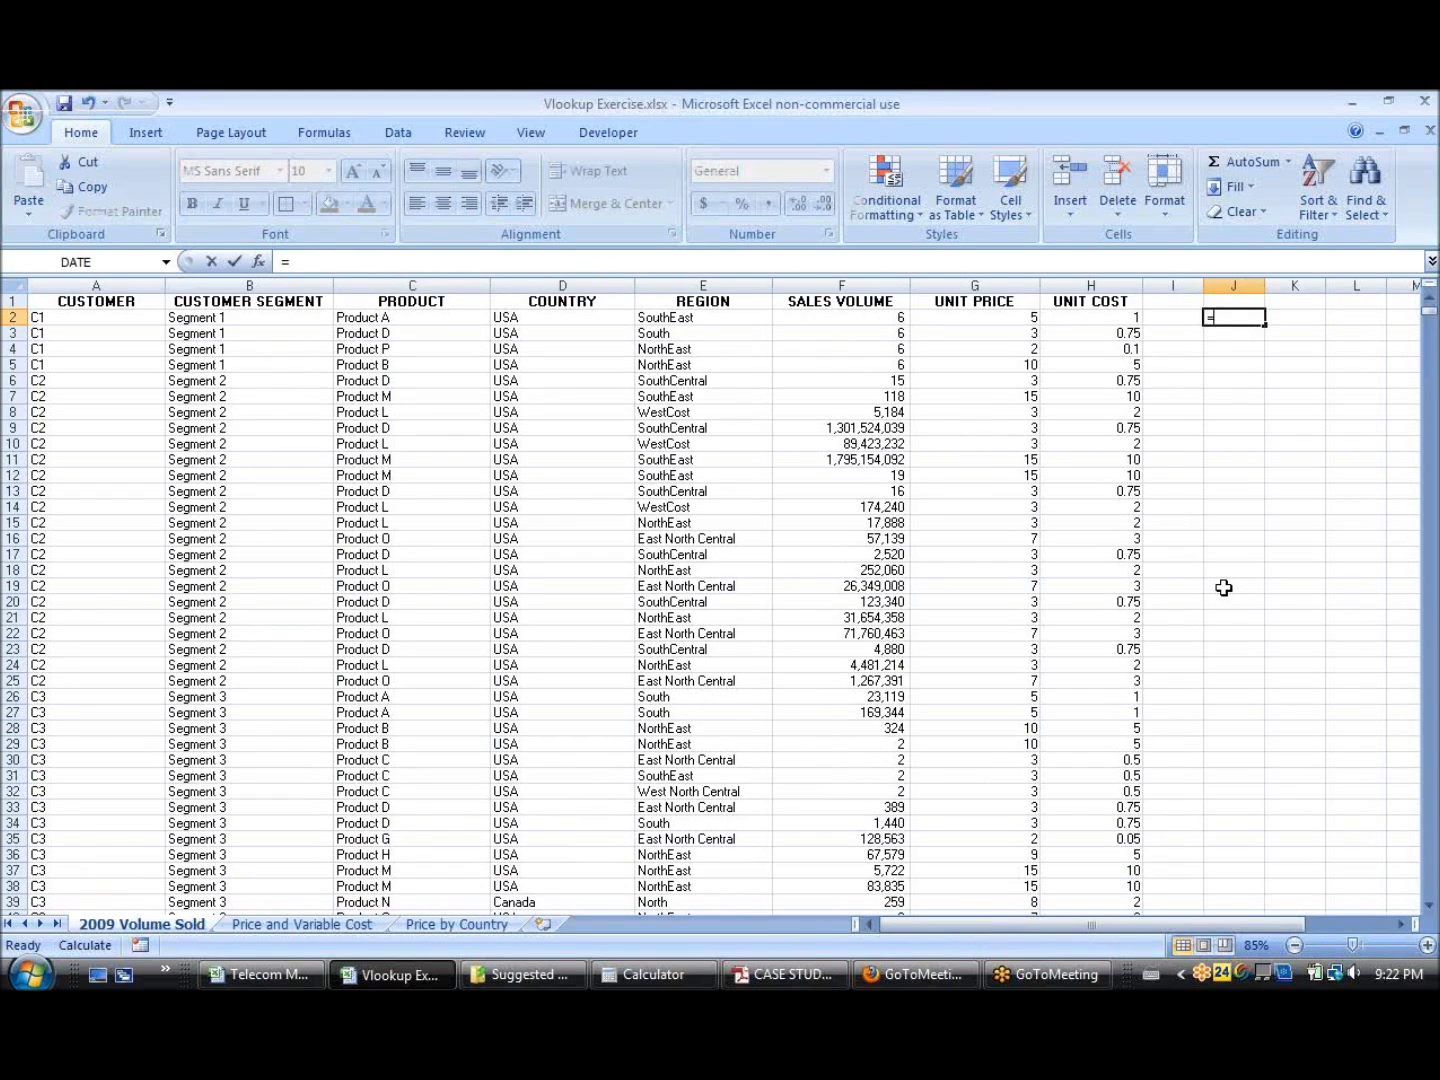
{"action": "type", "text": "IF("}
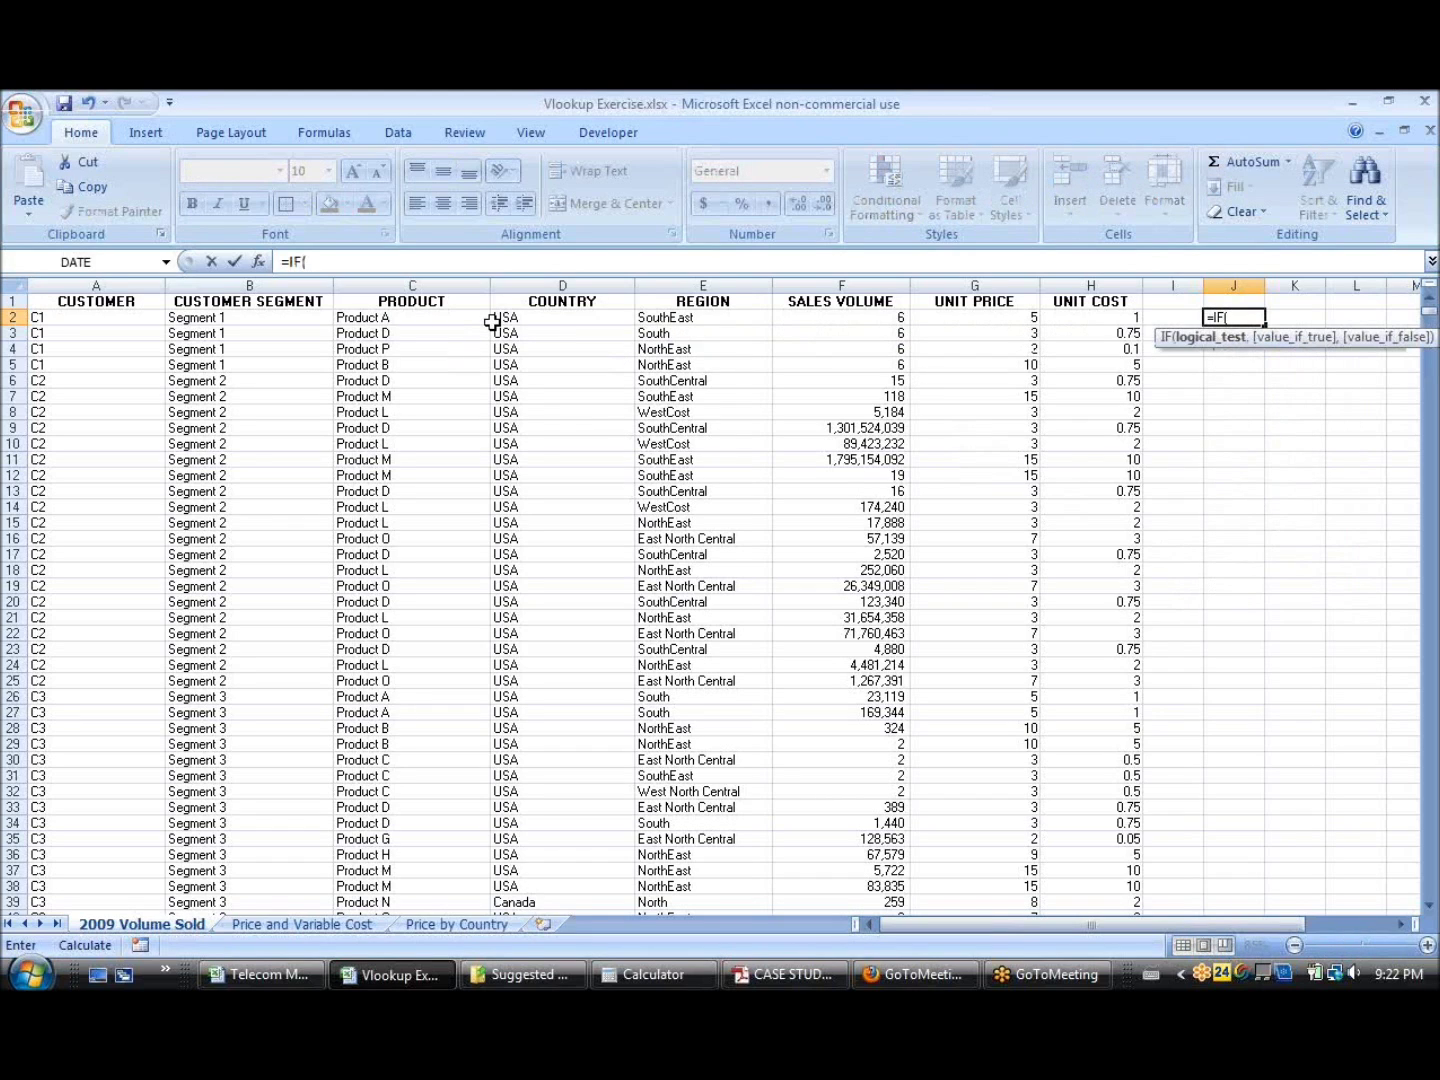
{"action": "left_click", "coordinate": [490, 319]}
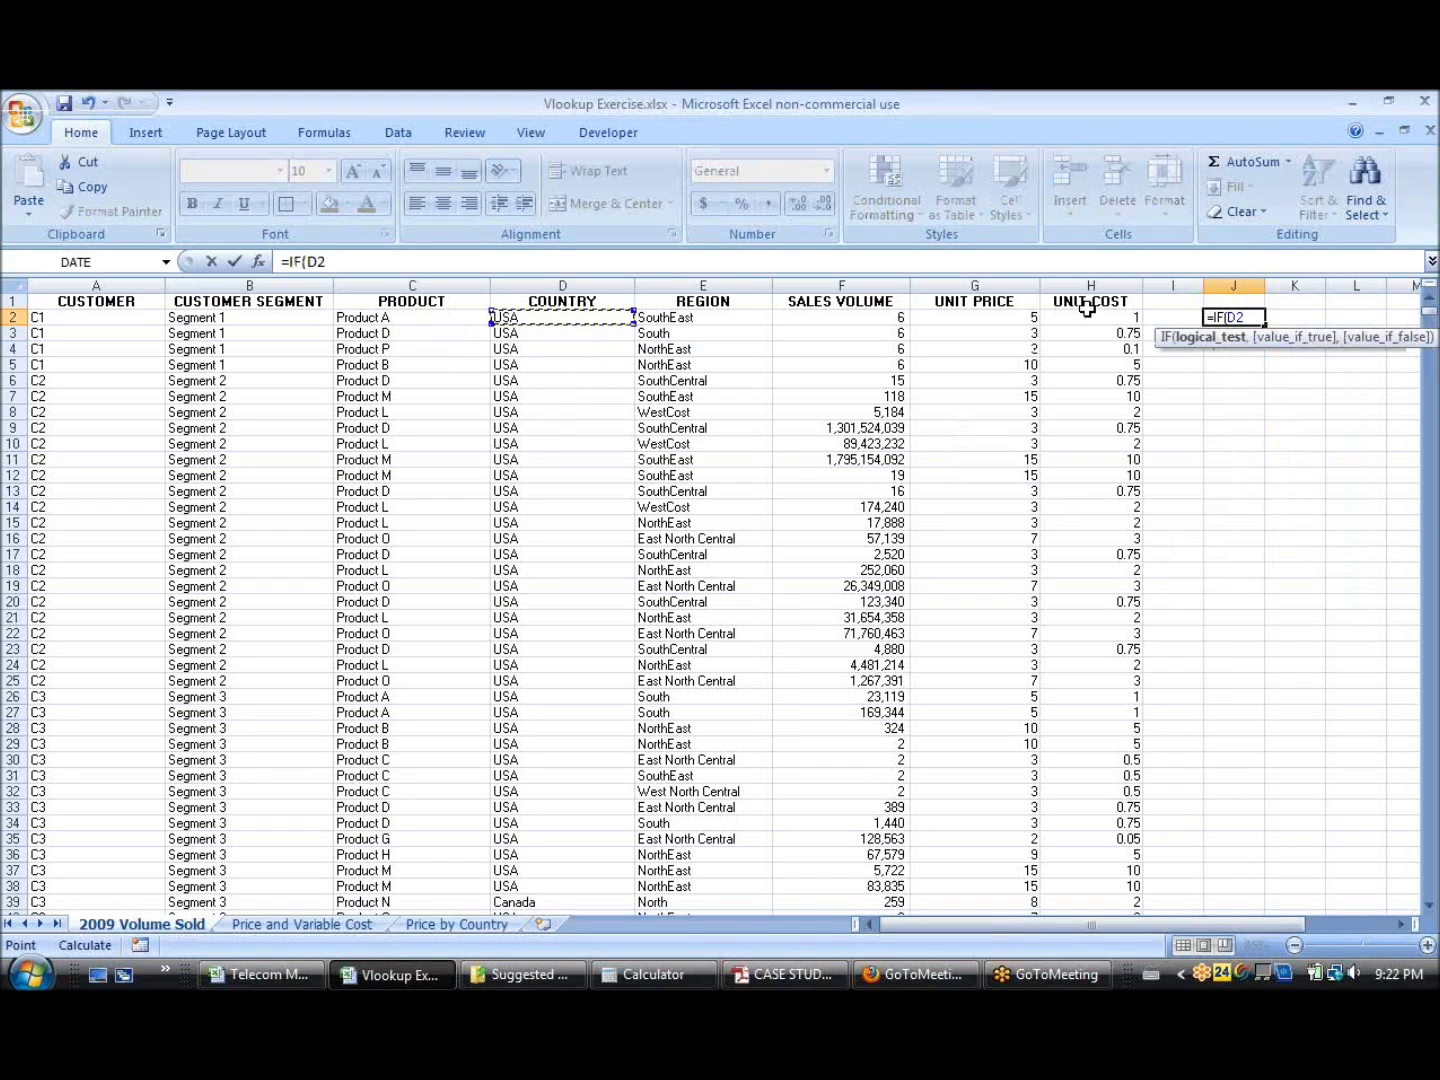
{"action": "type", "text": "=\""}
{"action": "type", "text": "usa"}
{"action": "key", "text": "BackSpace"}
{"action": "key", "text": "BackSpace"}
{"action": "key", "text": "BackSpace"}
{"action": "key", "text": "BackSpace"}
{"action": "type", "text": "\"US"}
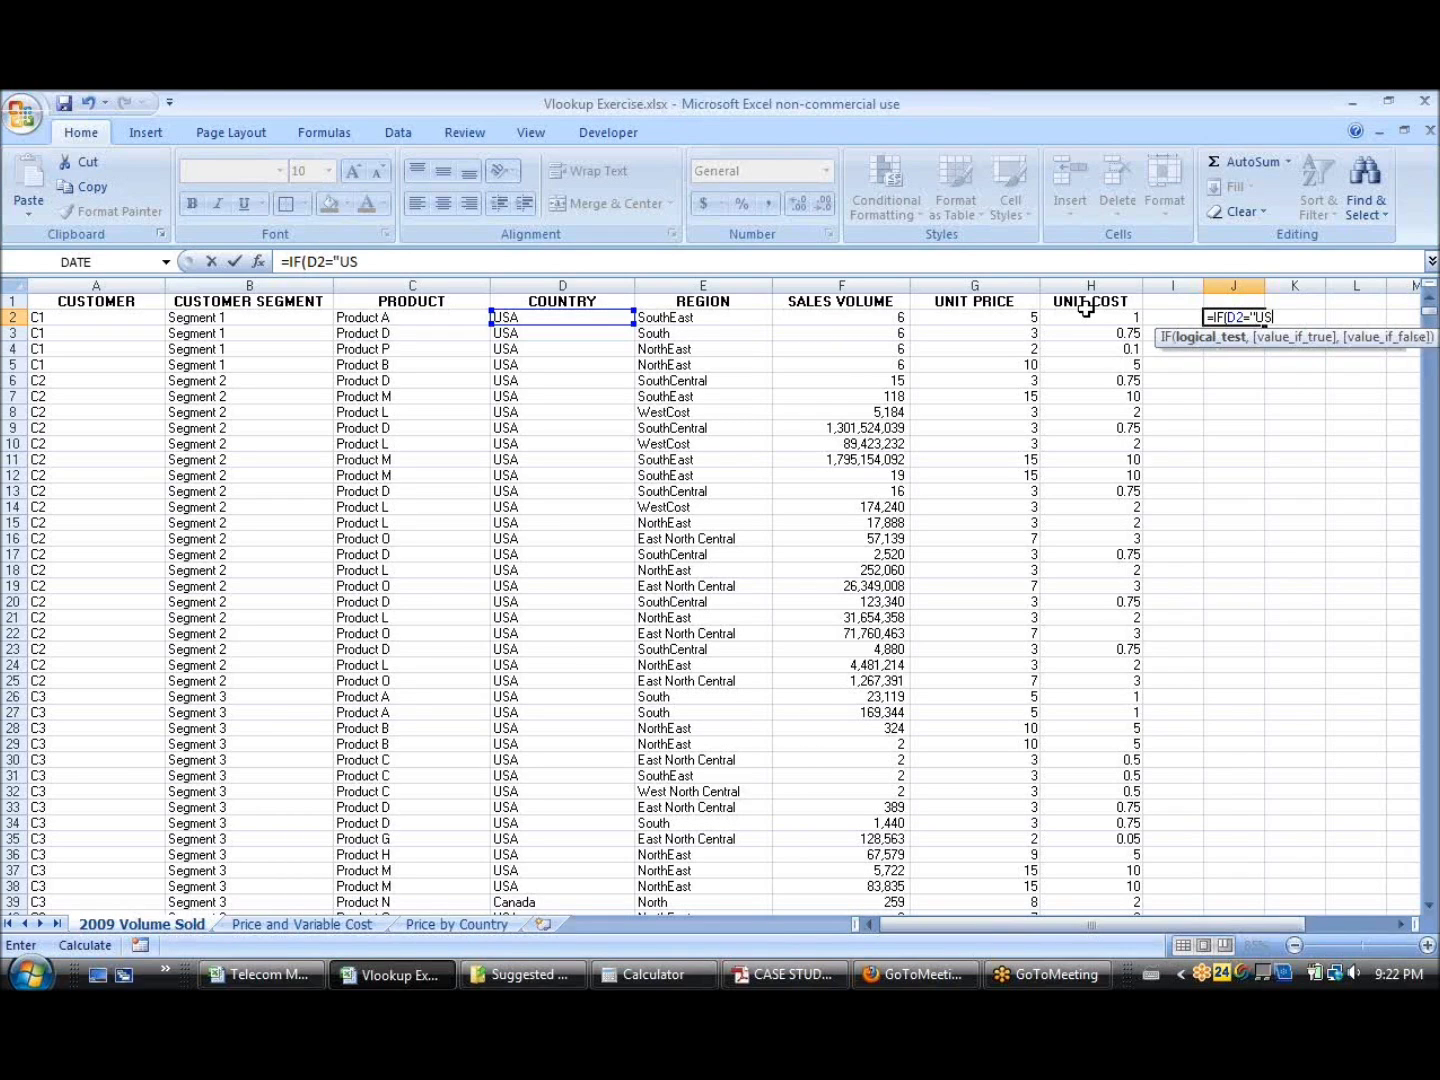
{"action": "type", "text": "A\","}
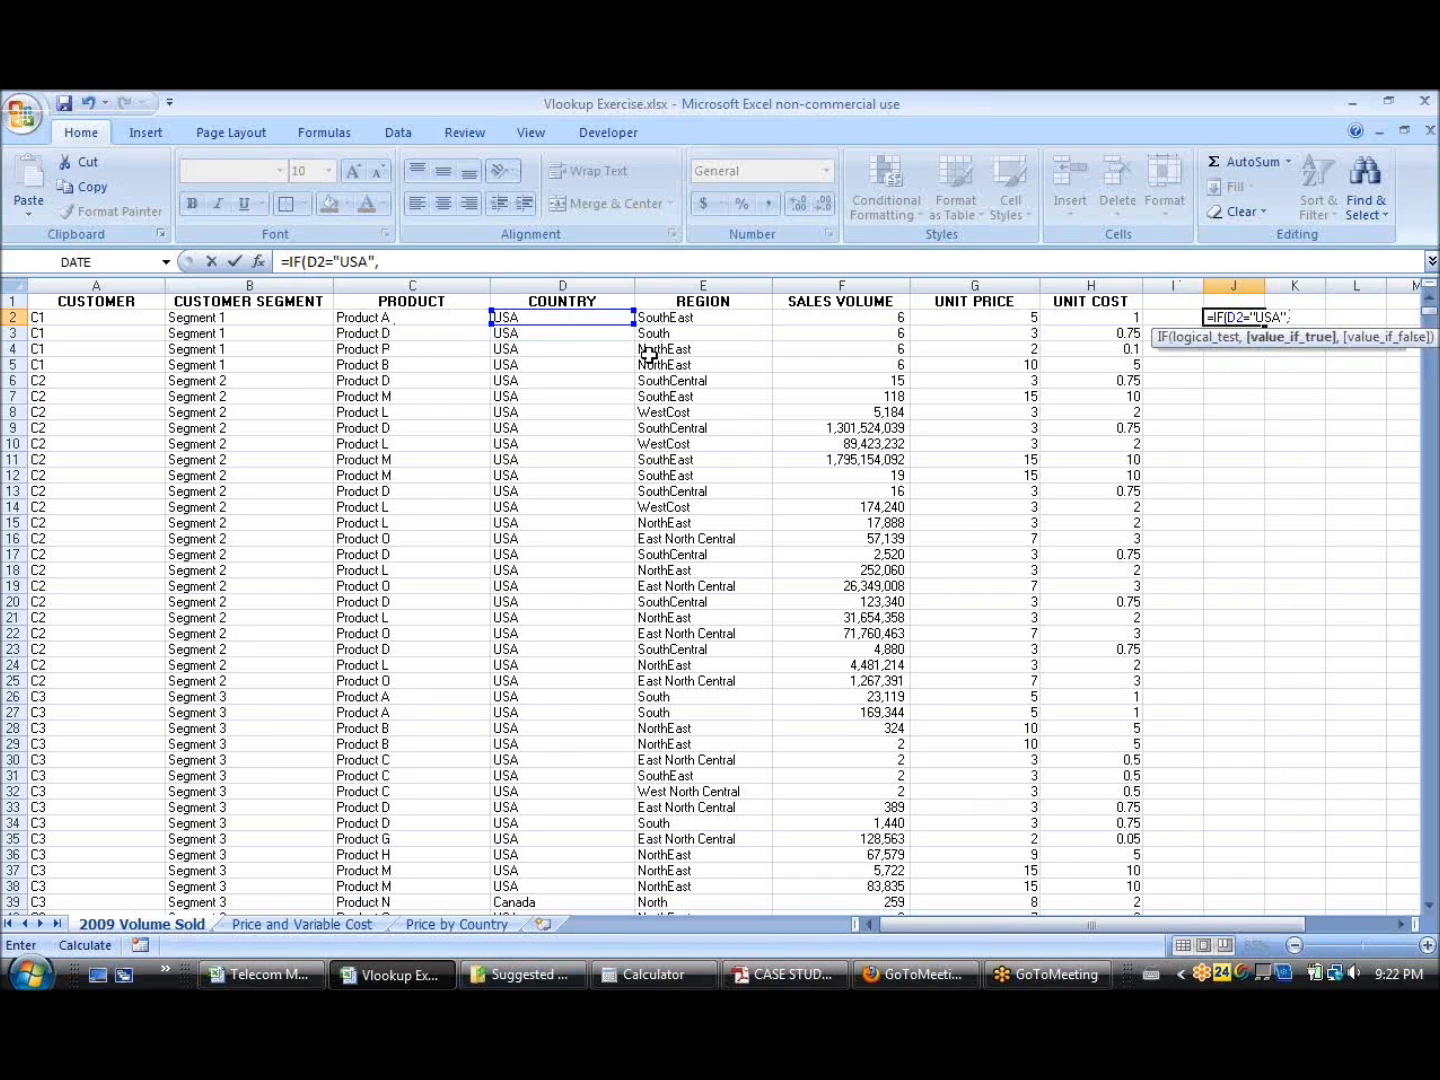
{"action": "type", "text": "VLOKUP"}
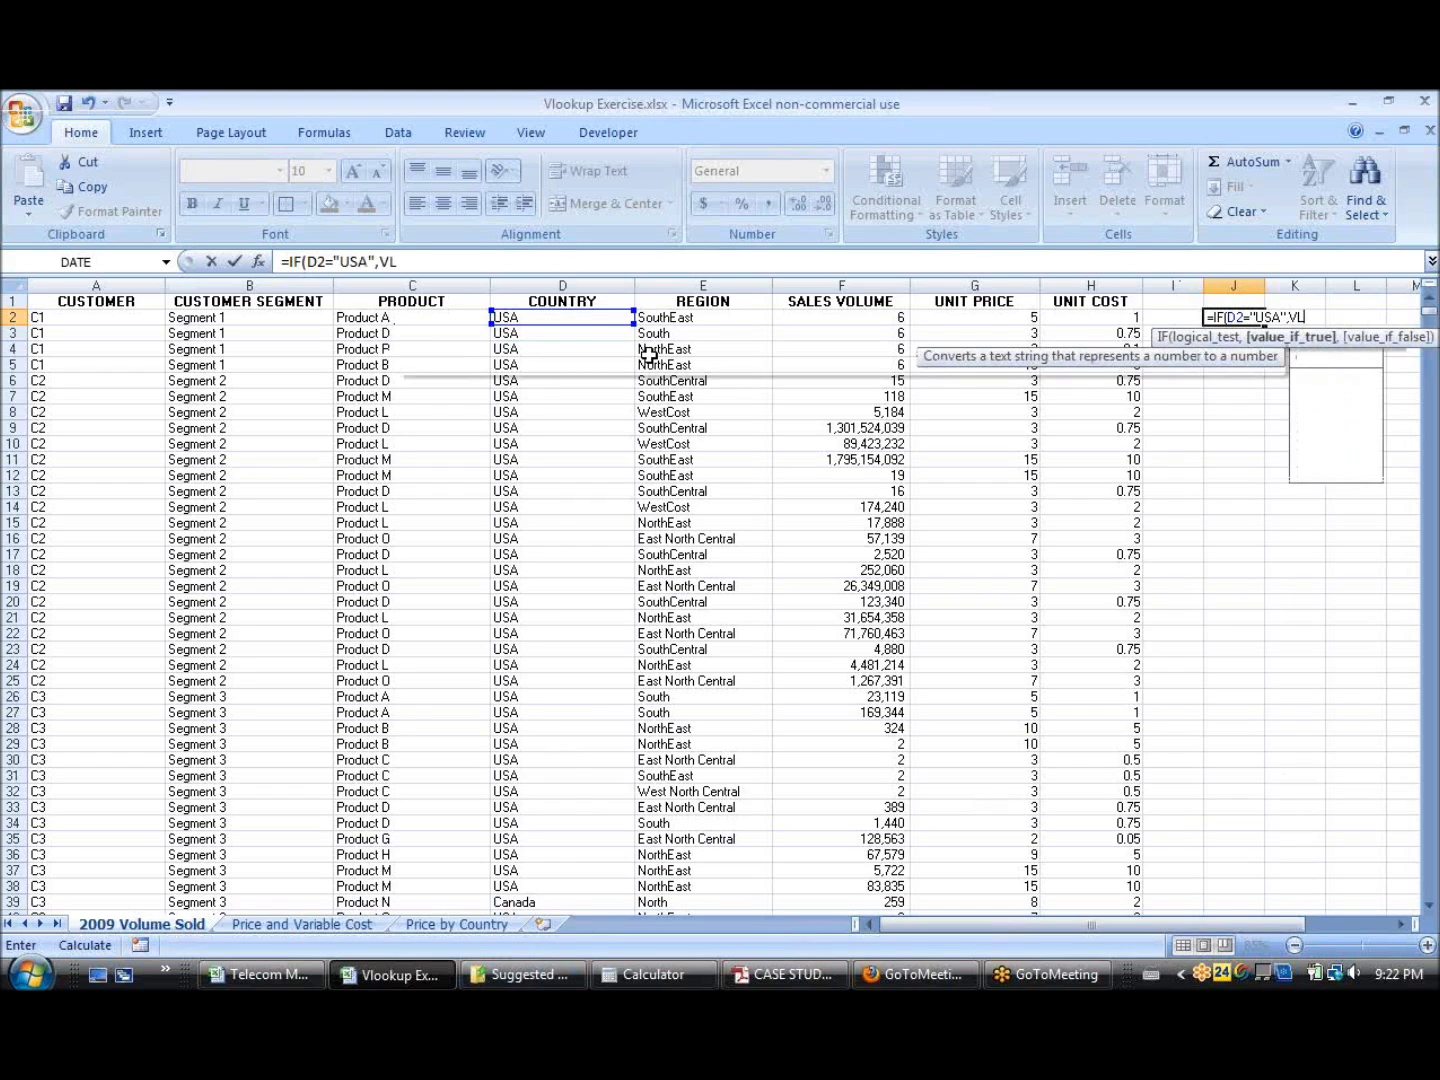
{"action": "key", "text": "BackSpace"}
{"action": "key", "text": "BackSpace"}
{"action": "key", "text": "BackSpace"}
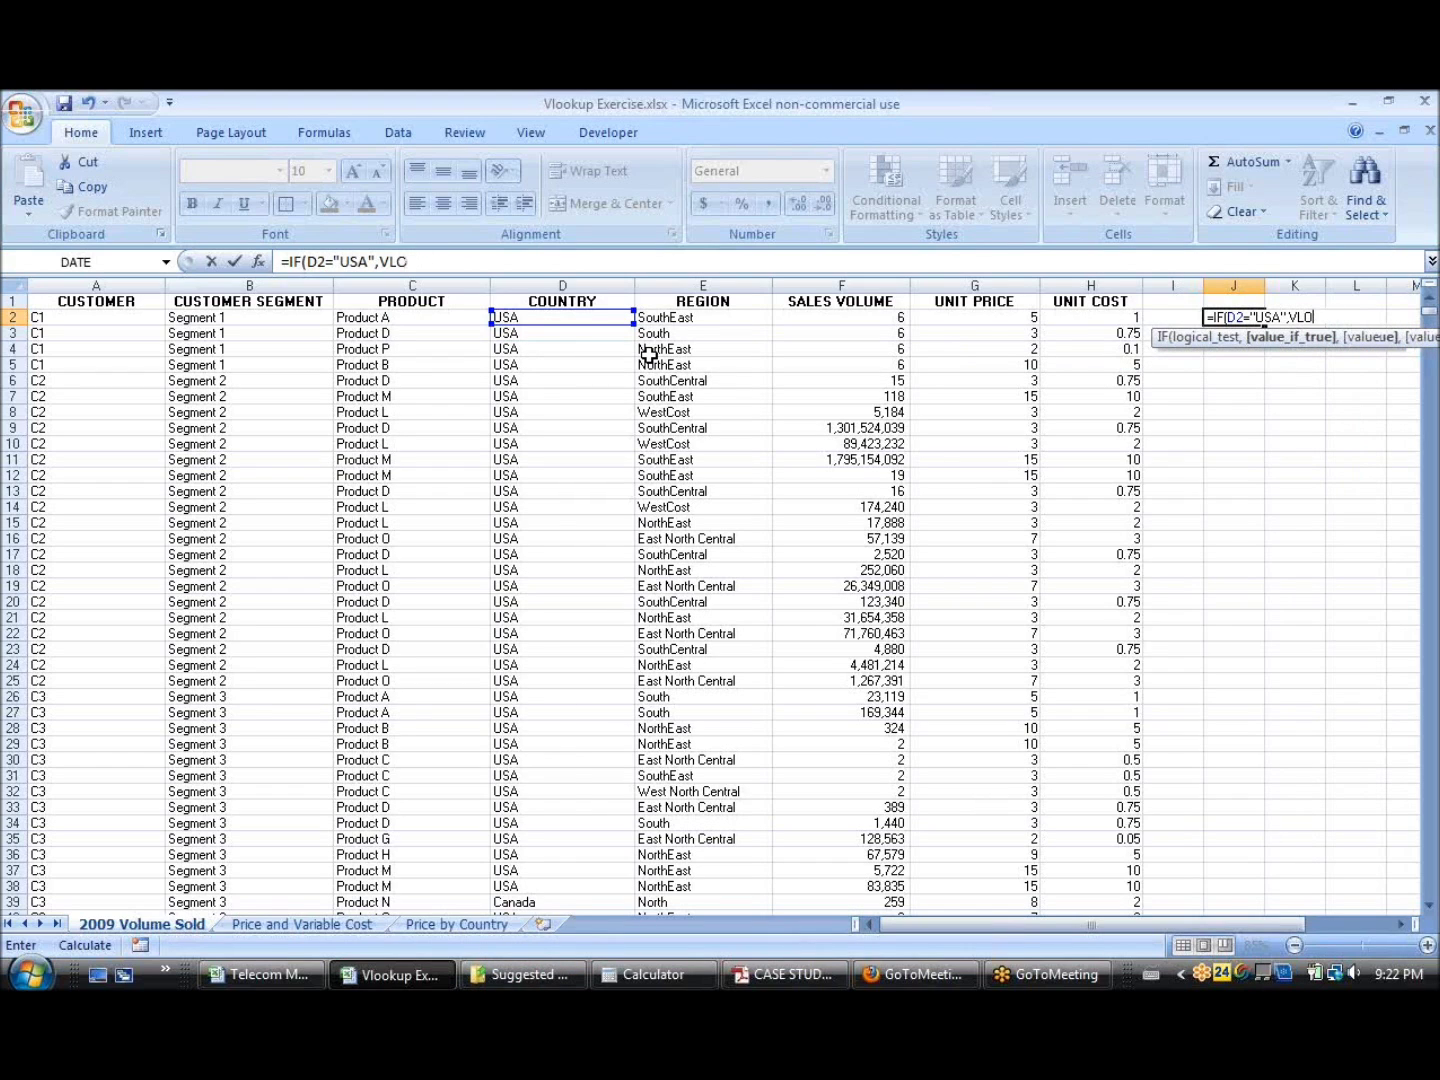
{"action": "type", "text": "OKUP"}
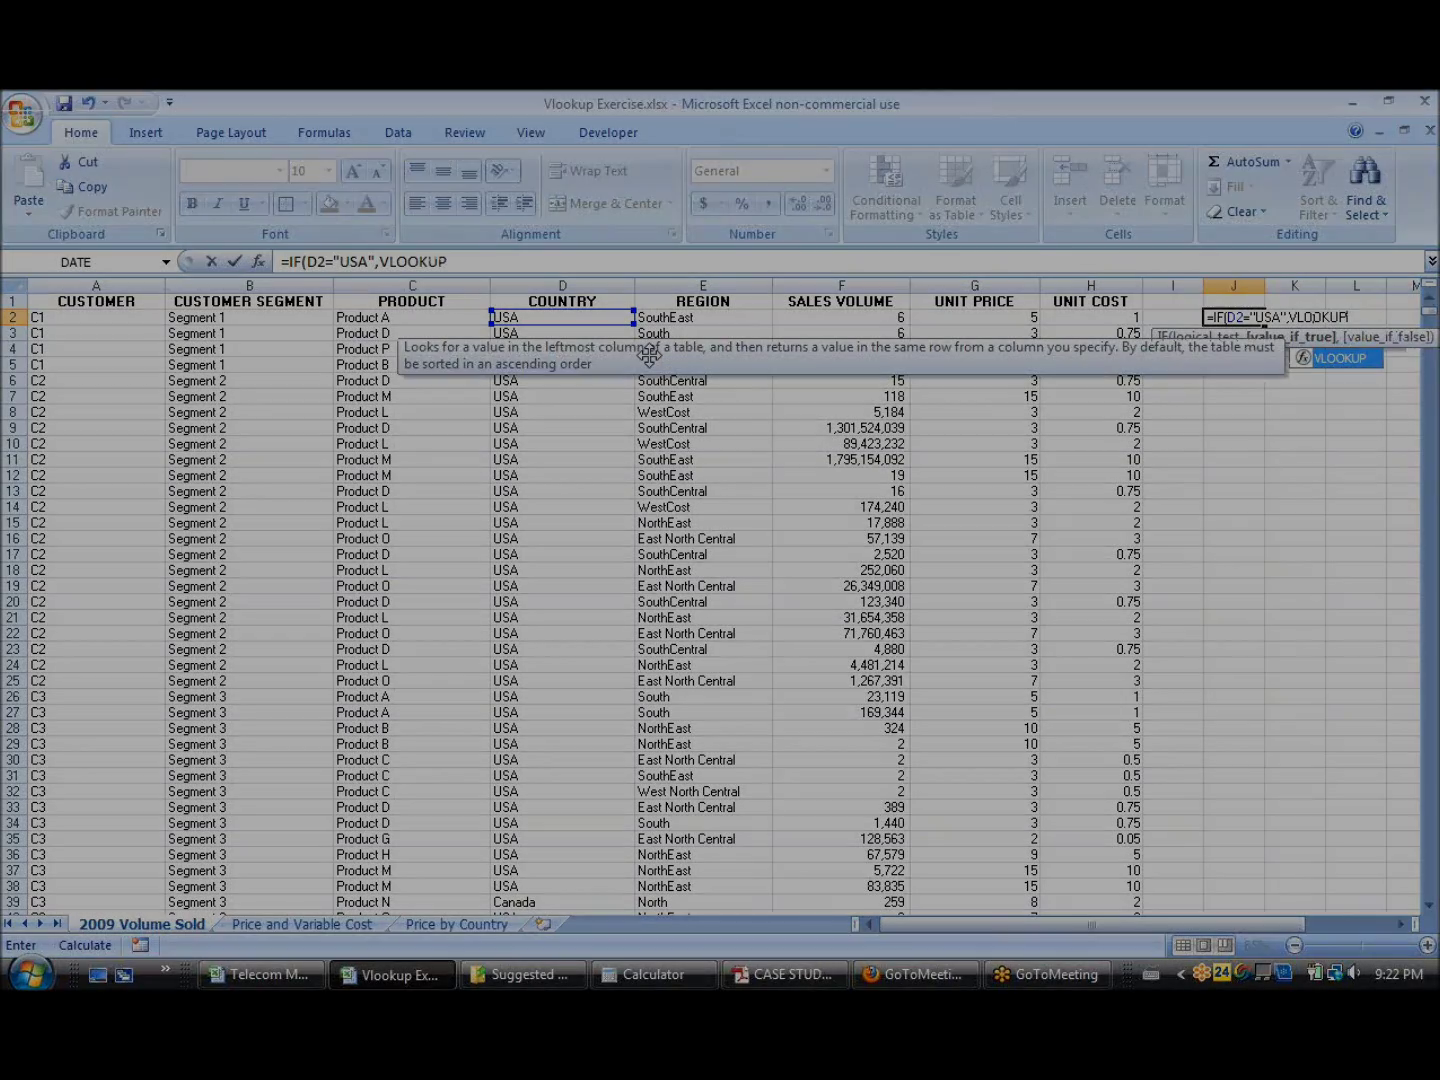